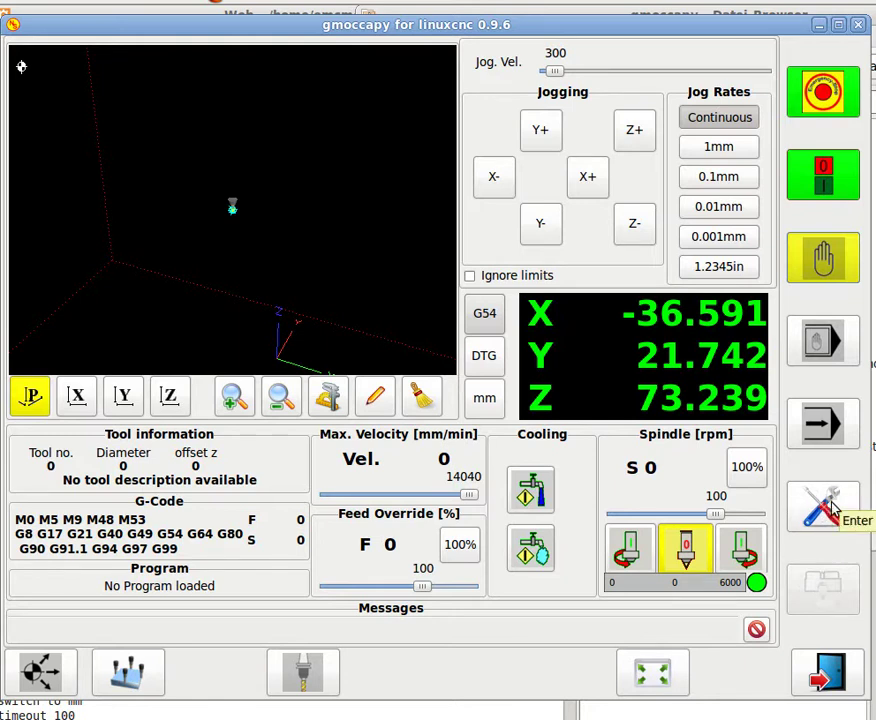
Enter the three-digit unlock code on the keypad to open the Einstellungen page.
{"action": "left_click", "coordinate": [822, 506]}
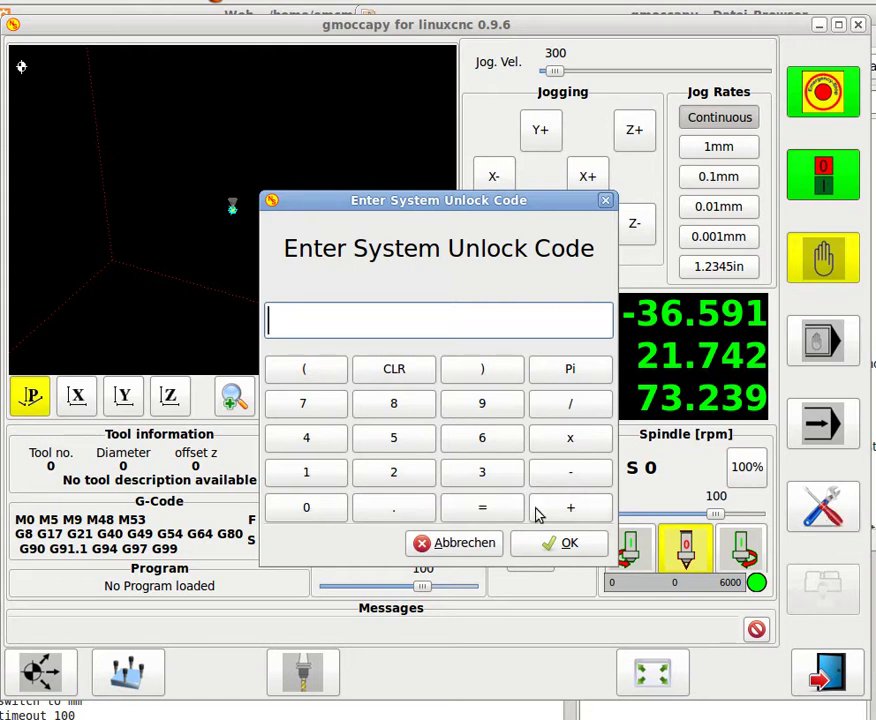
{"action": "left_click", "coordinate": [319, 479]}
{"action": "left_click", "coordinate": [410, 476]}
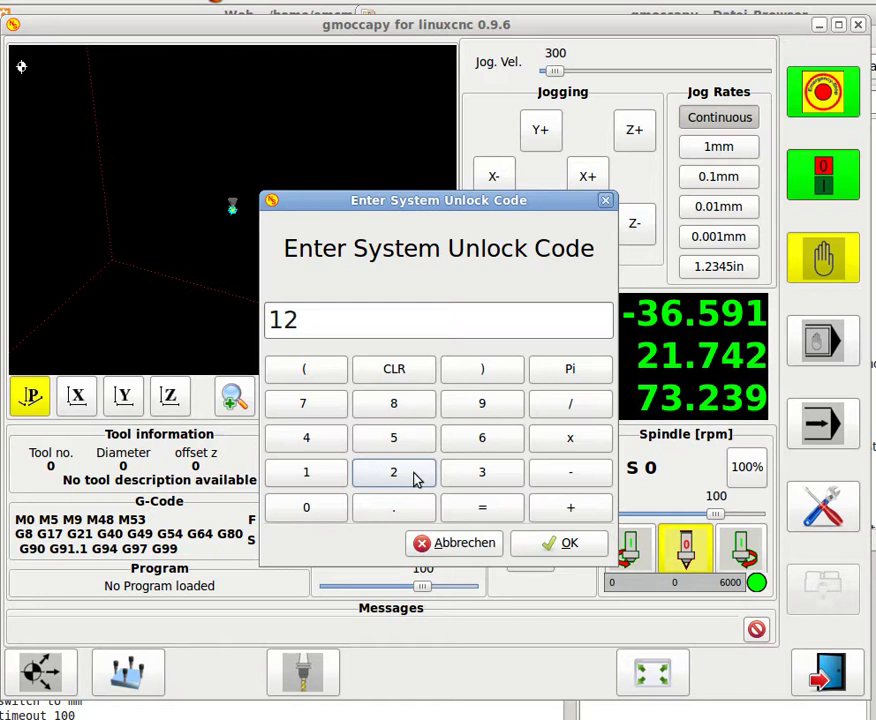
{"action": "left_click", "coordinate": [482, 474]}
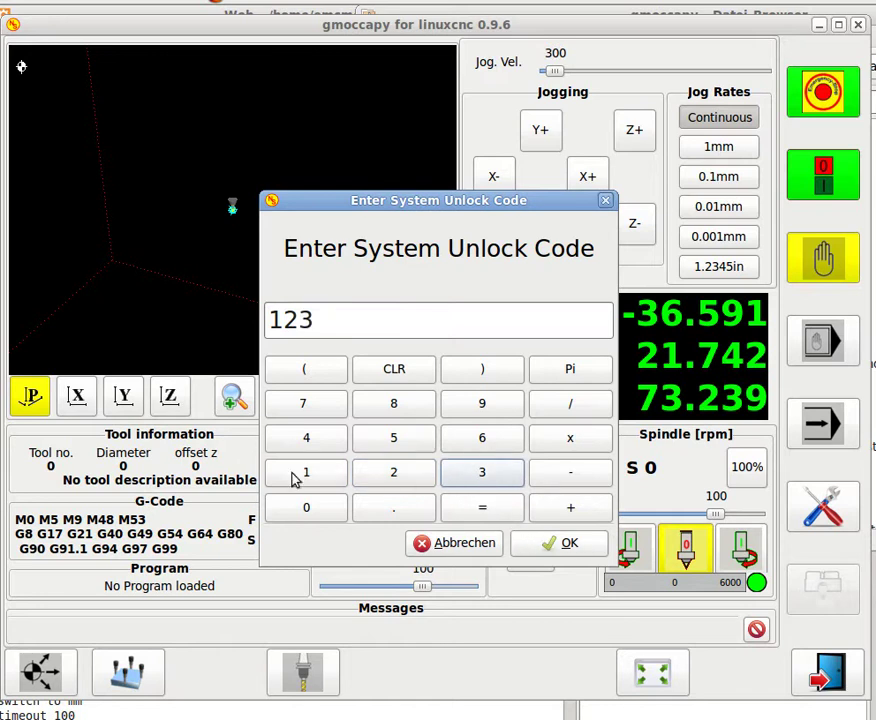
{"action": "left_click", "coordinate": [565, 541]}
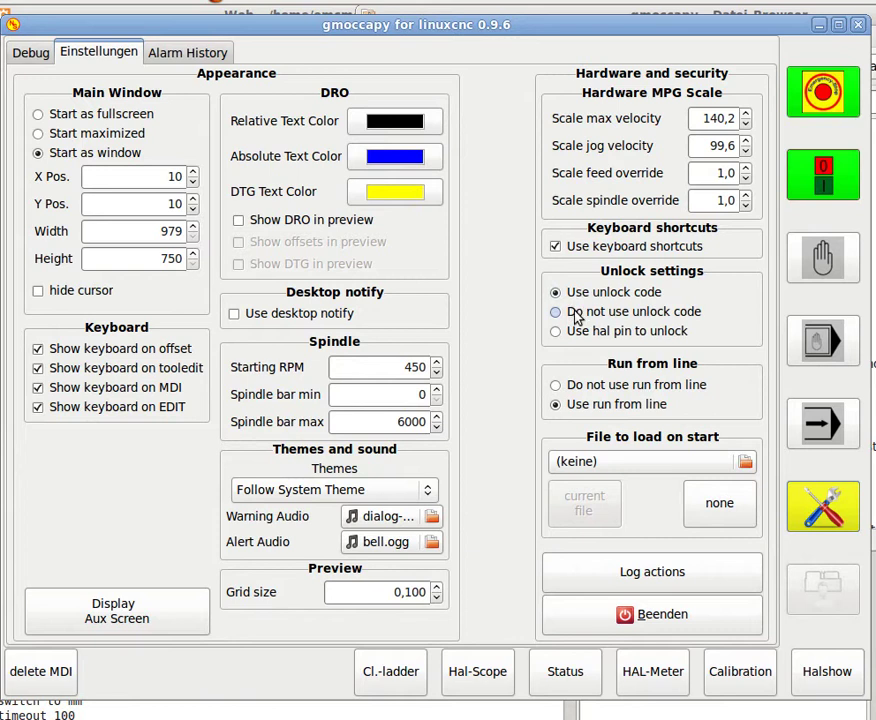
Select 'Do not use unlock code' under Unlock settings.
{"action": "left_click", "coordinate": [560, 313]}
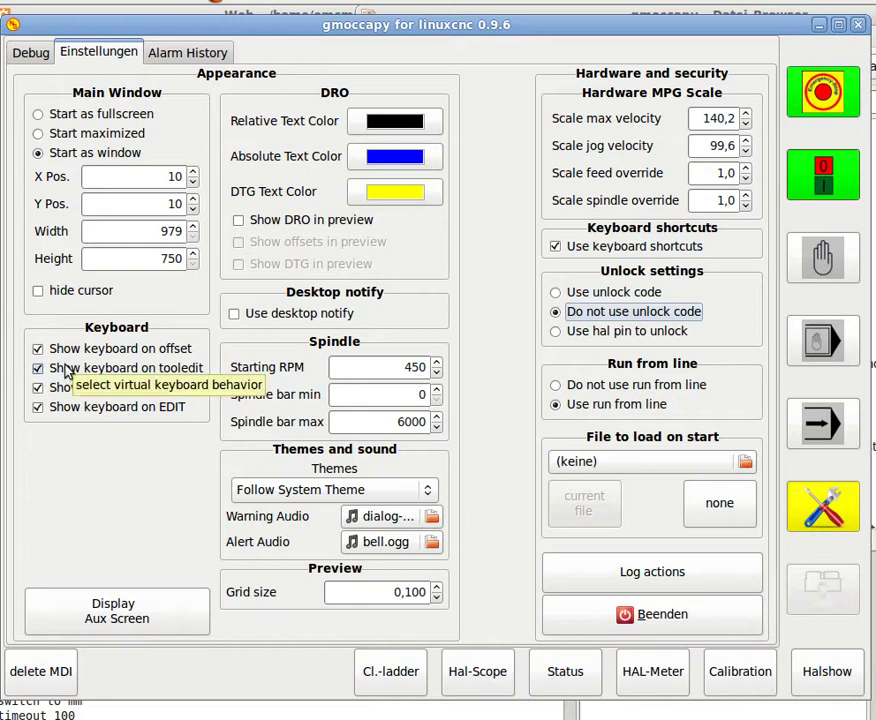
{"action": "left_click", "coordinate": [42, 116]}
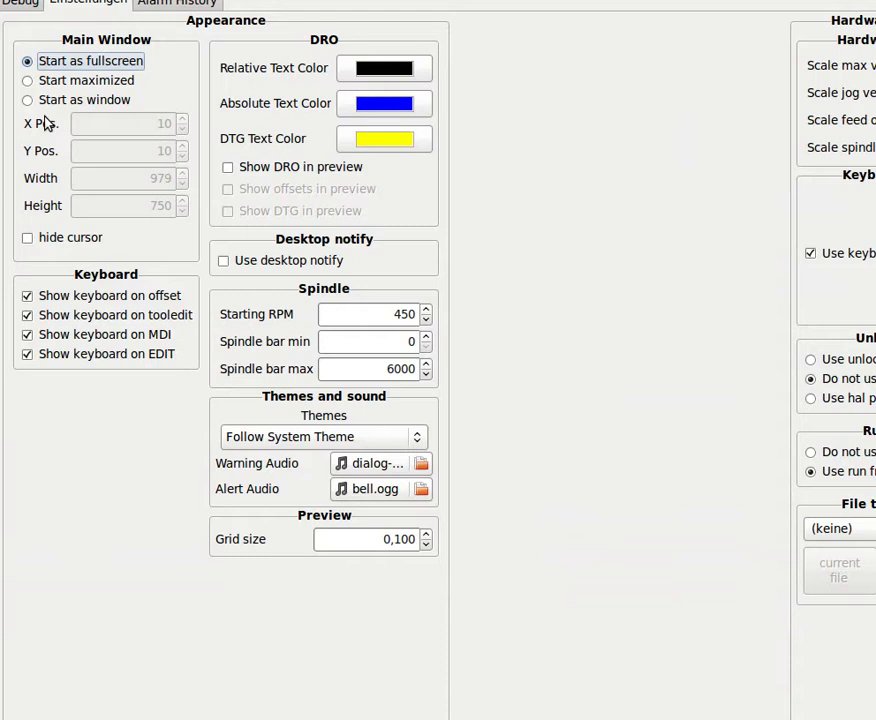
{"action": "left_click", "coordinate": [45, 83]}
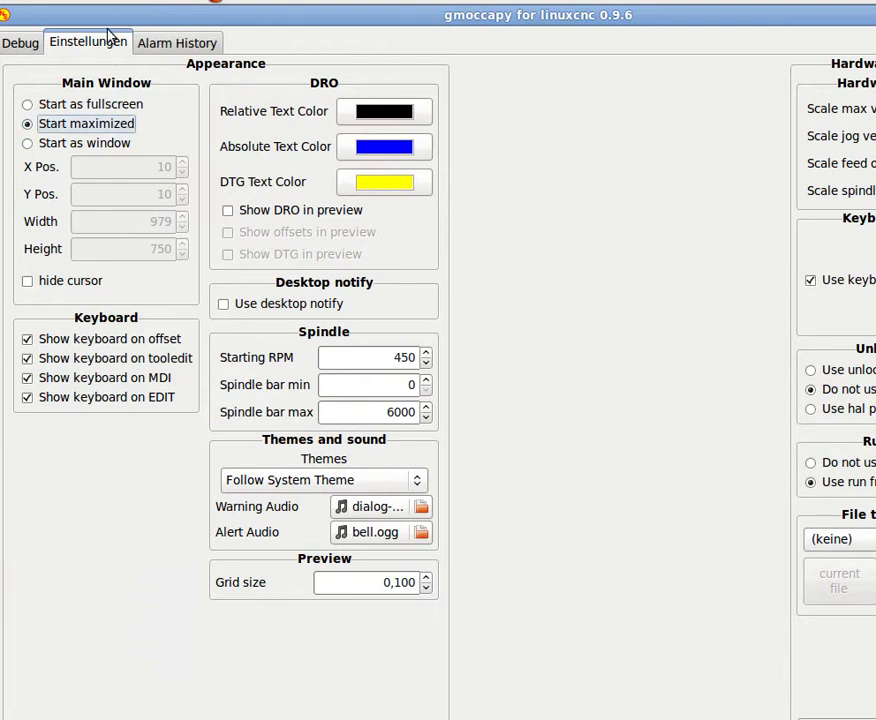
{"action": "left_click", "coordinate": [45, 145]}
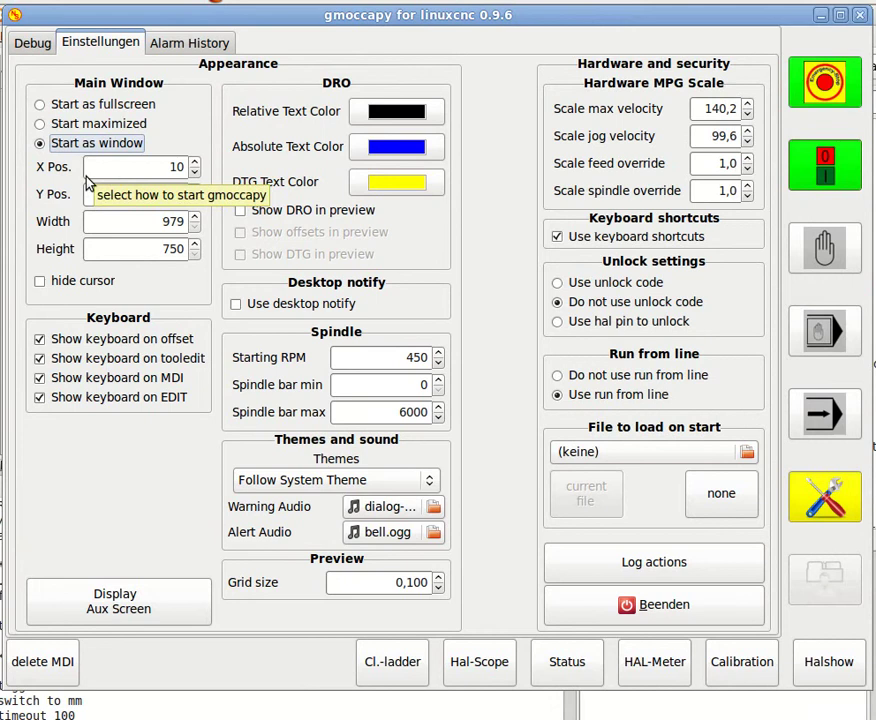
{"action": "left_click_drag", "start_coordinate": [196, 168], "coordinate": [197, 205]}
{"action": "left_click", "coordinate": [194, 164]}
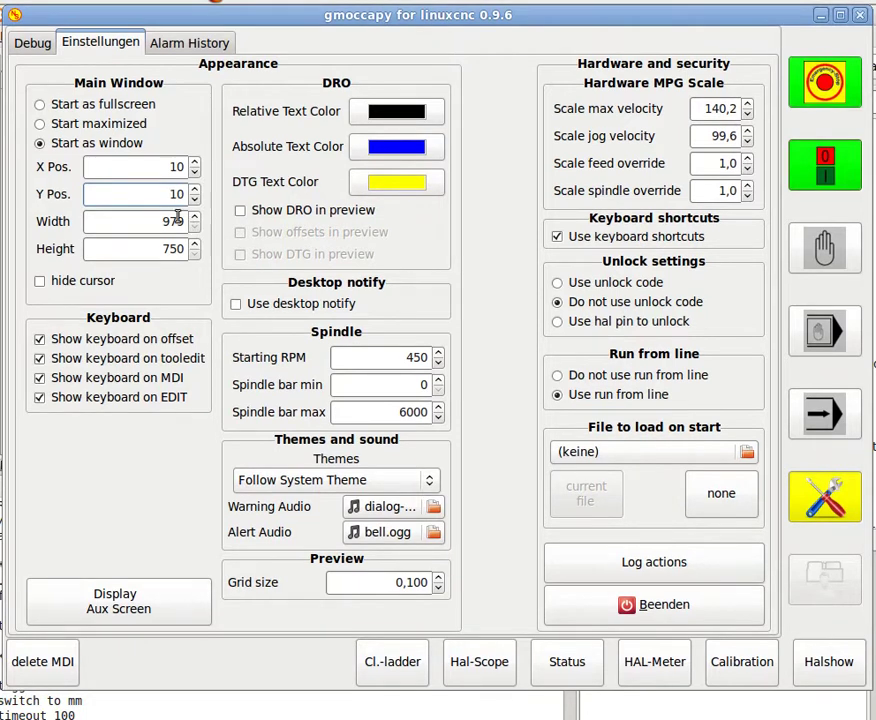
{"action": "left_click_drag", "start_coordinate": [196, 219], "coordinate": [196, 263]}
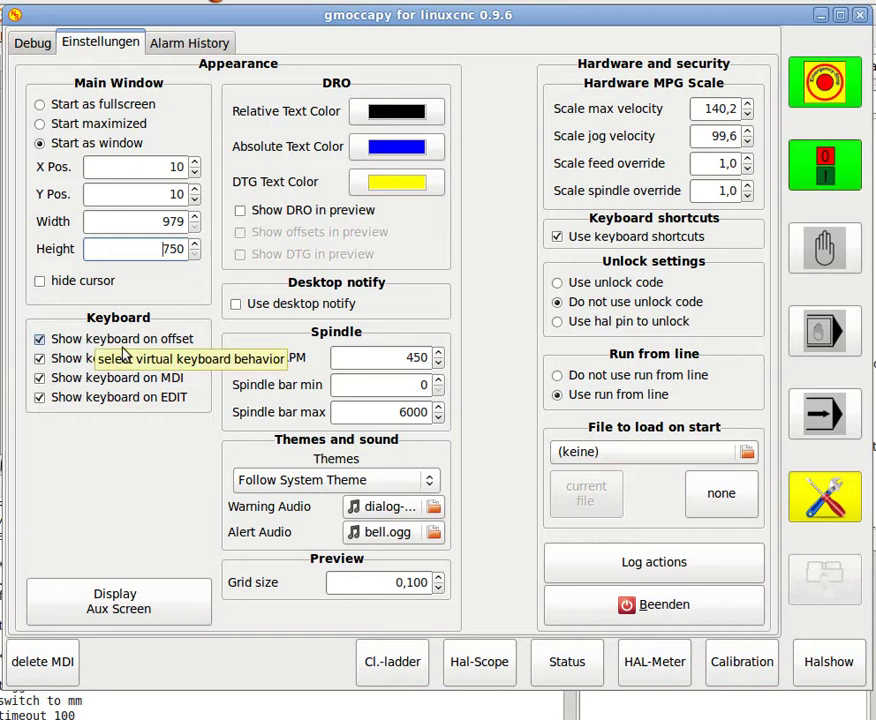
{"action": "left_click", "coordinate": [826, 257]}
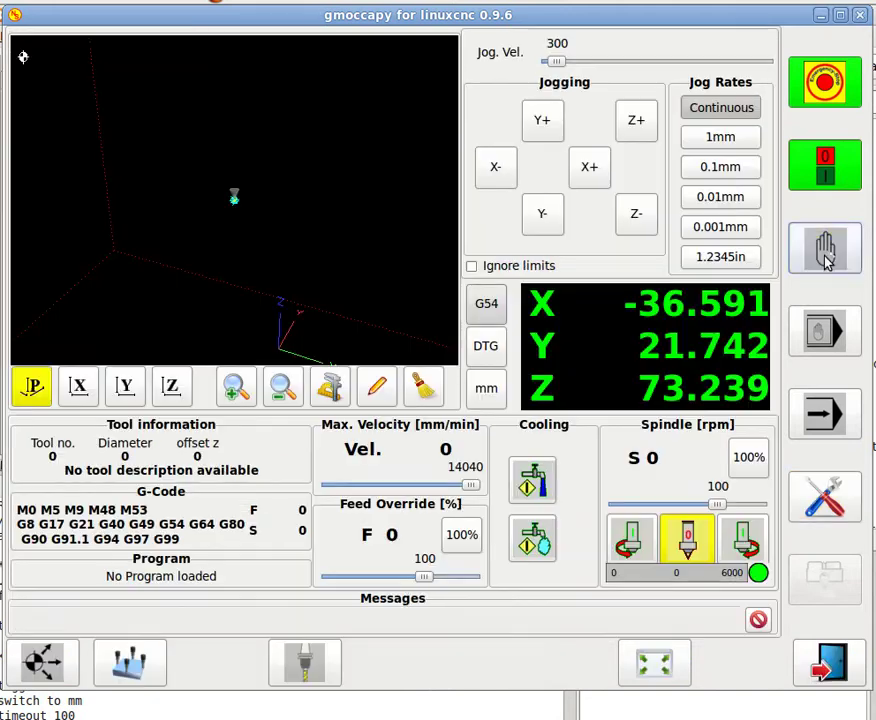
{"action": "left_click", "coordinate": [130, 662]}
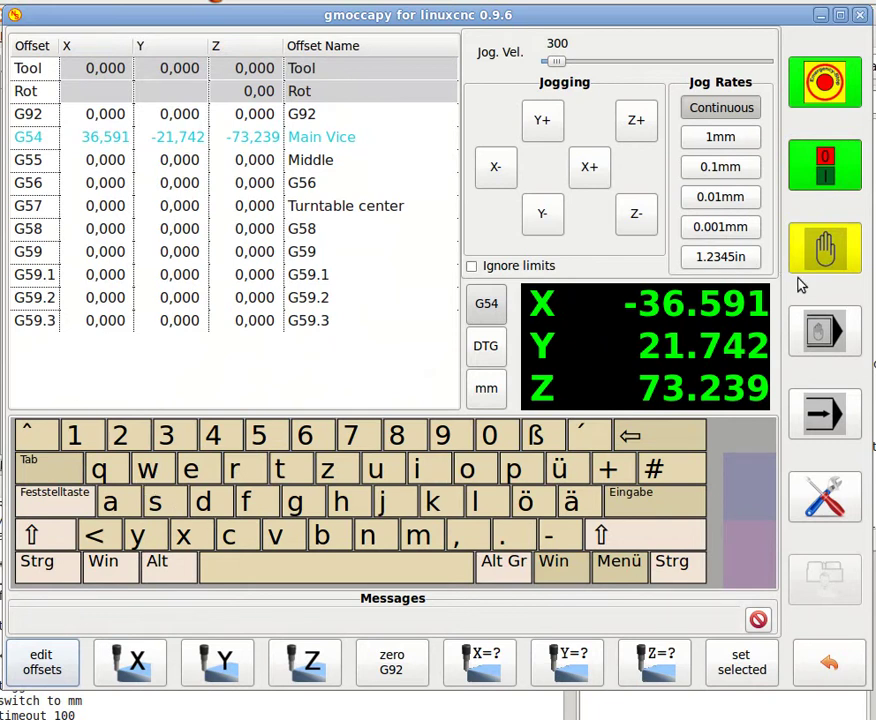
{"action": "left_click", "coordinate": [815, 491]}
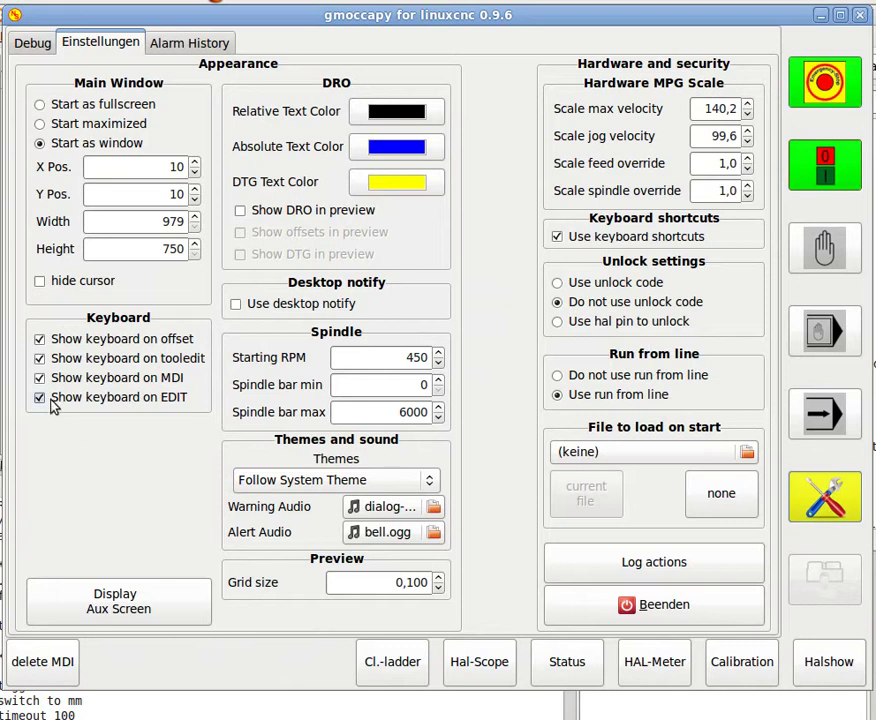
{"action": "left_click", "coordinate": [40, 339]}
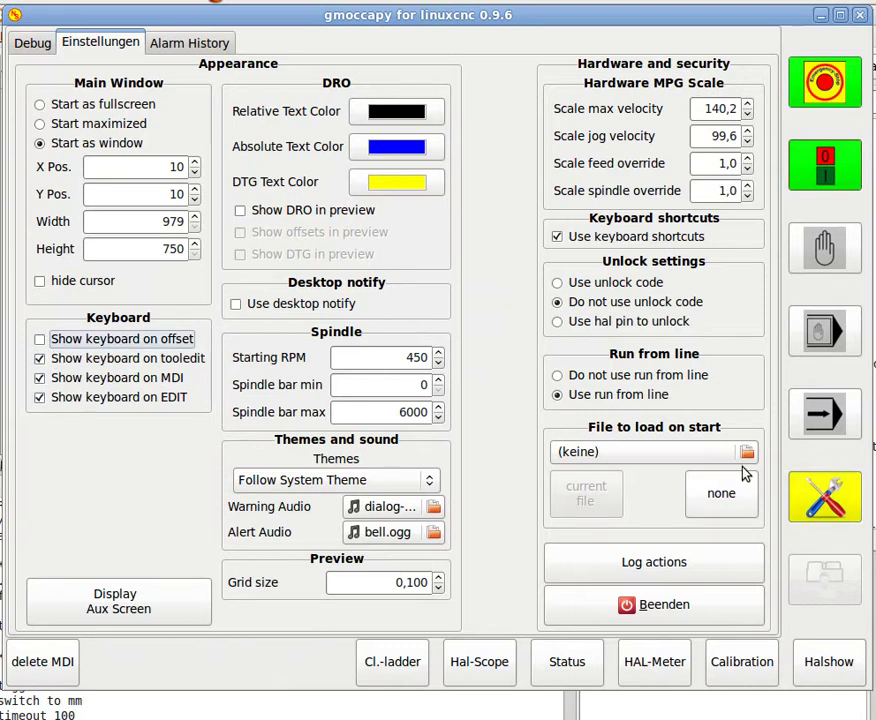
{"action": "left_click", "coordinate": [824, 248]}
{"action": "left_click", "coordinate": [131, 664]}
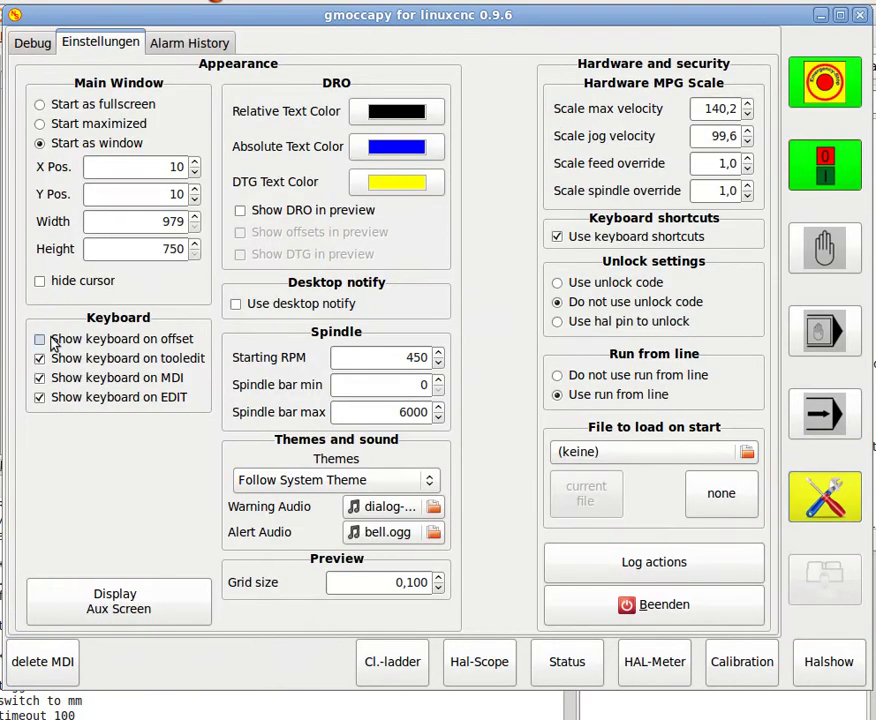
{"action": "left_click", "coordinate": [40, 339]}
{"action": "left_click", "coordinate": [40, 378]}
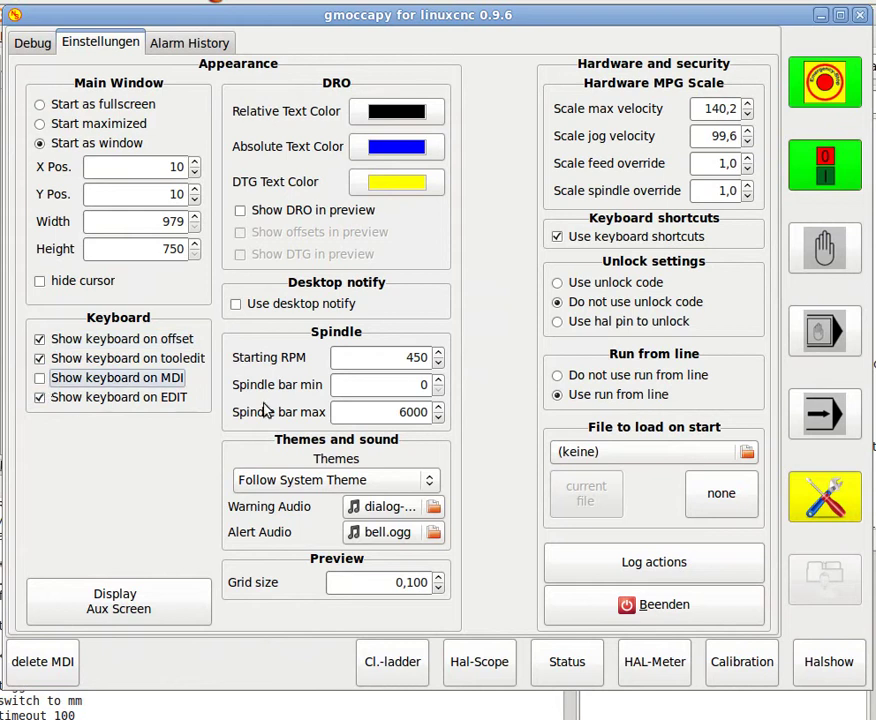
{"action": "left_click", "coordinate": [820, 334]}
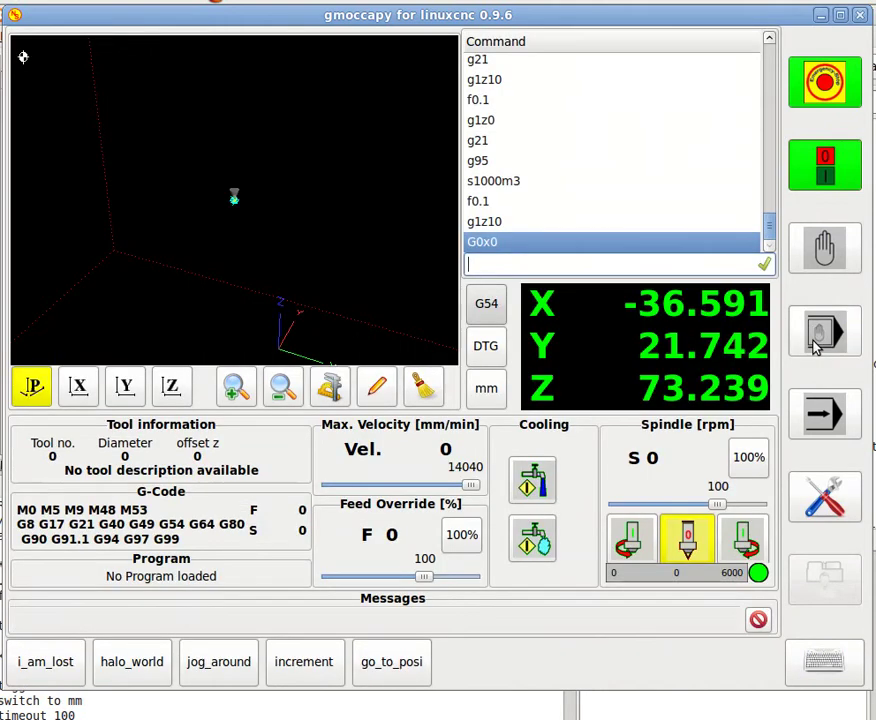
{"action": "left_click", "coordinate": [840, 670]}
{"action": "left_click", "coordinate": [838, 670]}
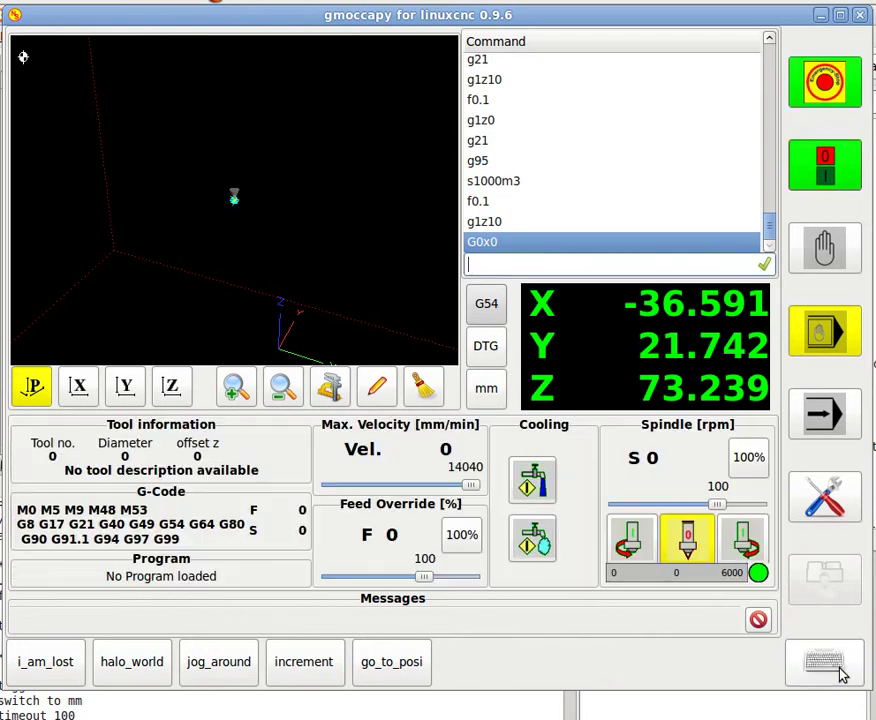
{"action": "left_click", "coordinate": [838, 670]}
{"action": "left_click", "coordinate": [838, 670]}
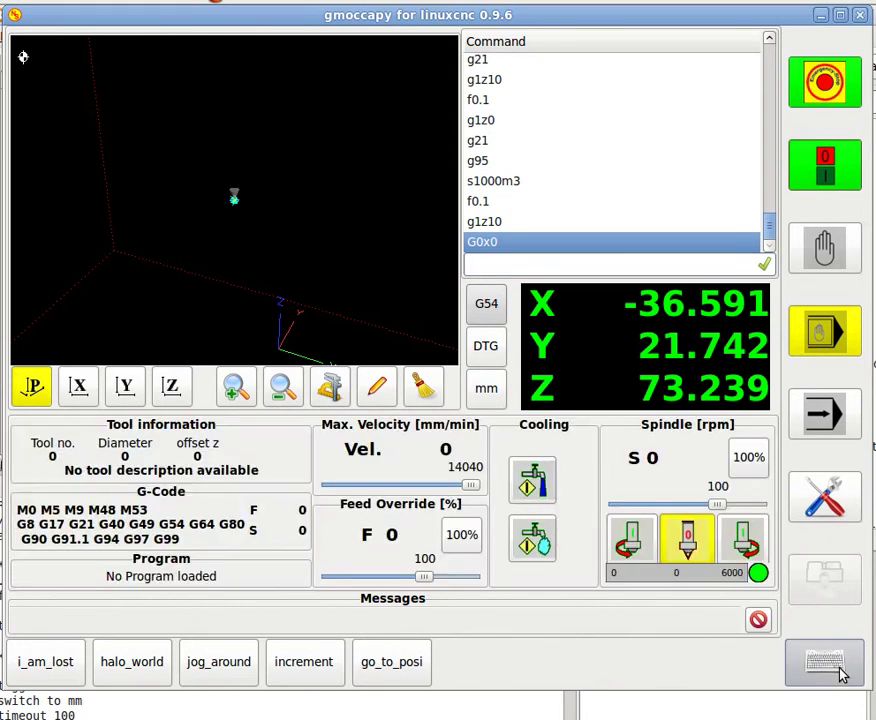
{"action": "left_click", "coordinate": [838, 670]}
{"action": "left_click", "coordinate": [838, 670]}
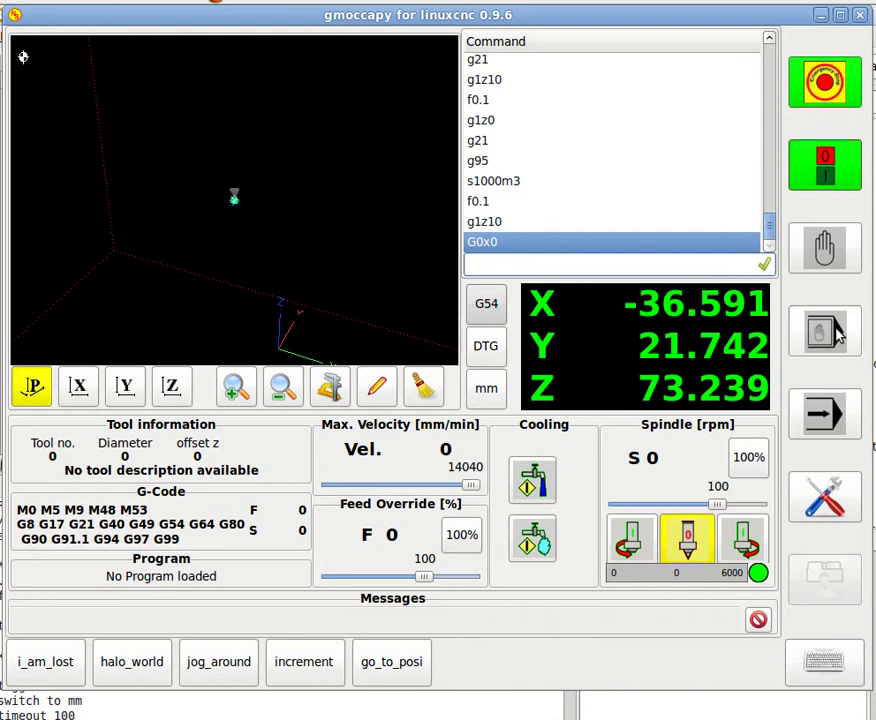
{"action": "left_click", "coordinate": [830, 500]}
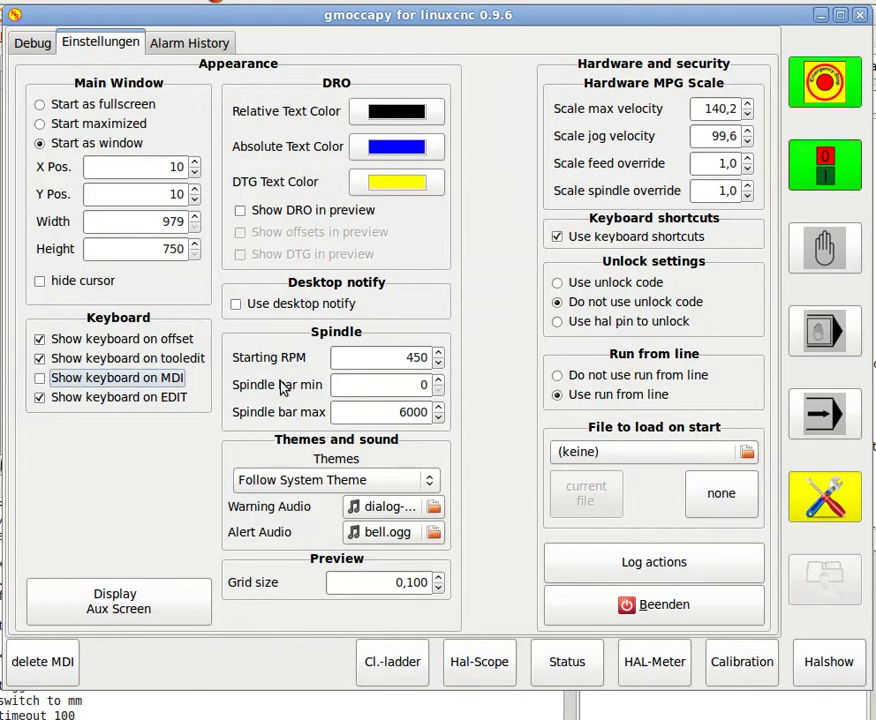
{"action": "left_click", "coordinate": [40, 377]}
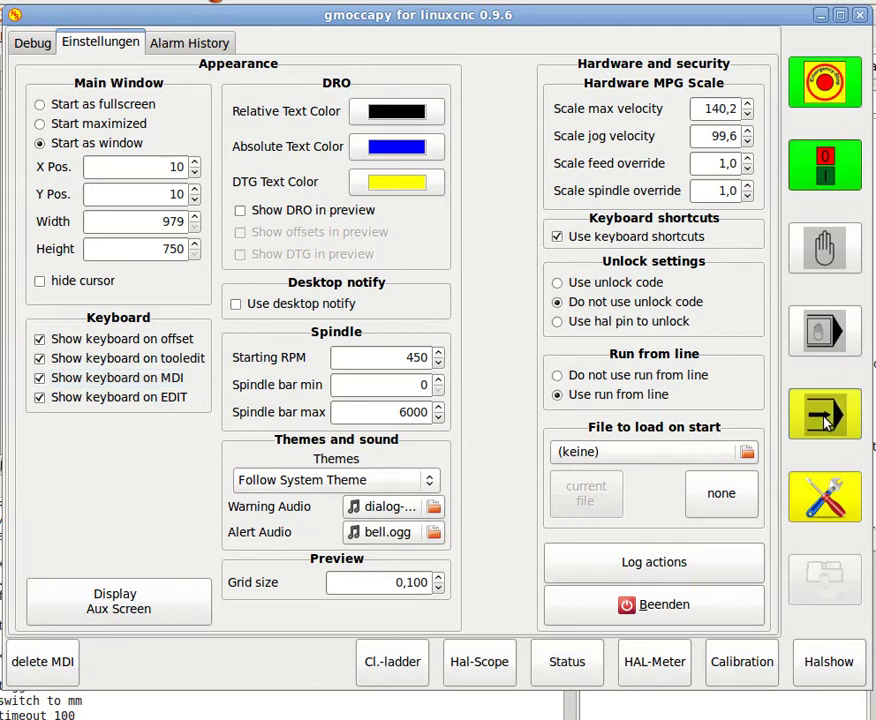
{"action": "left_click", "coordinate": [824, 497]}
{"action": "left_click", "coordinate": [834, 663]}
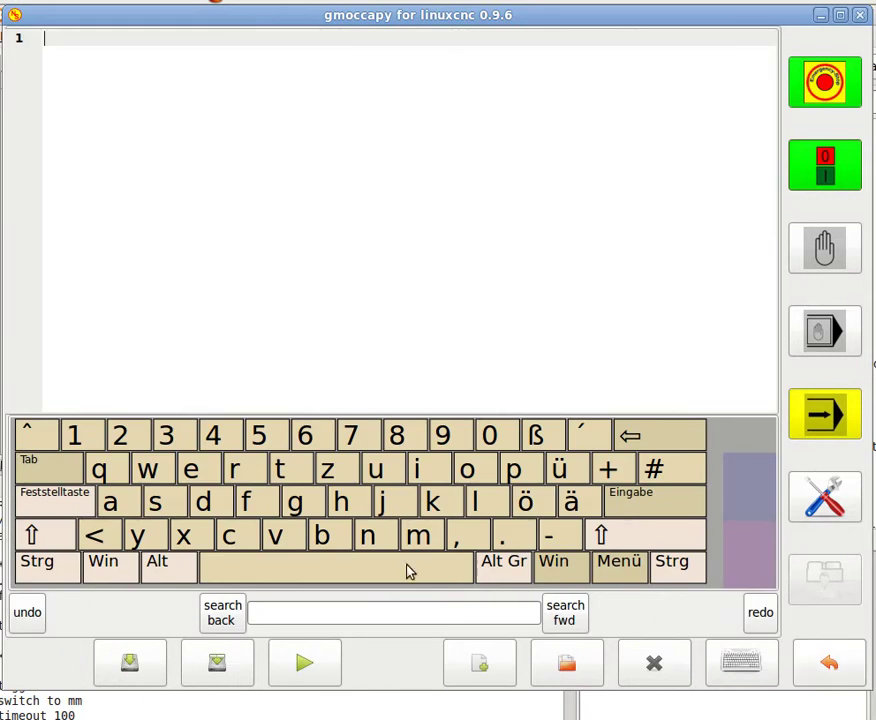
{"action": "left_click", "coordinate": [834, 665]}
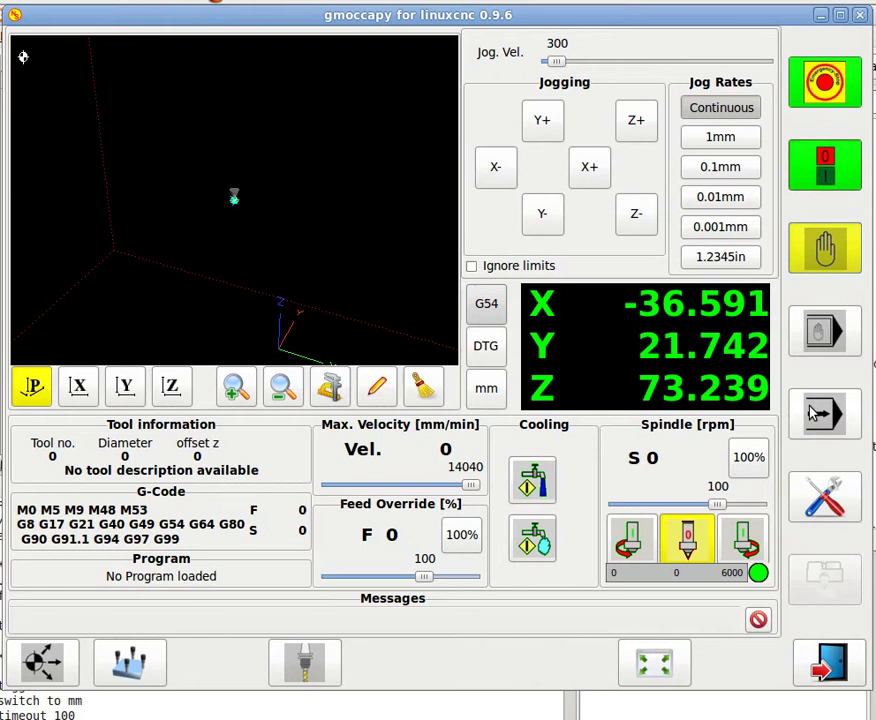
{"action": "left_click", "coordinate": [824, 497]}
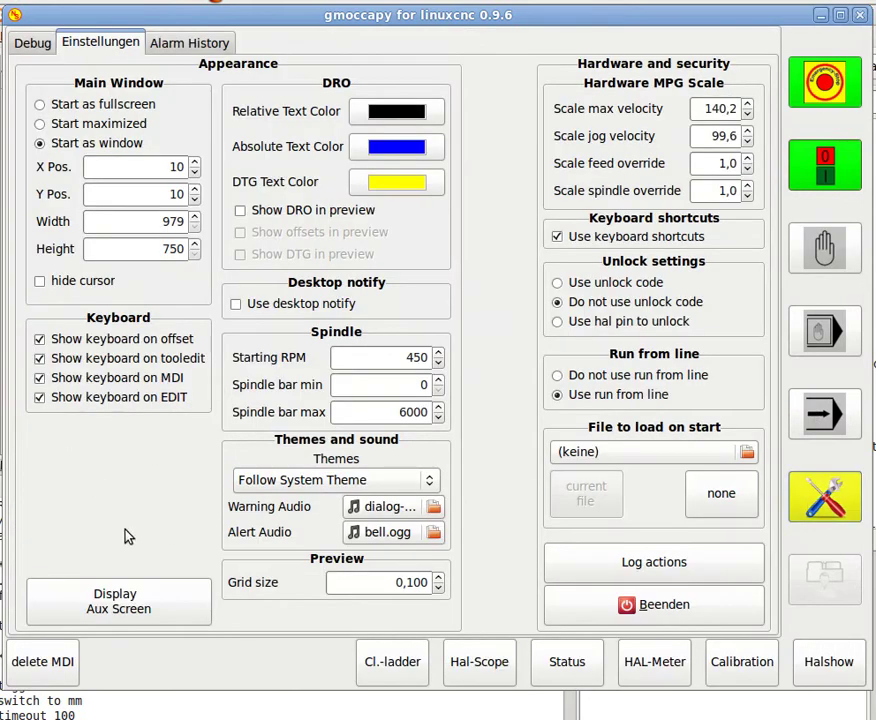
Toggle Display Aux Screen on and off twice to check the auxiliary window.
{"action": "left_click", "coordinate": [115, 604]}
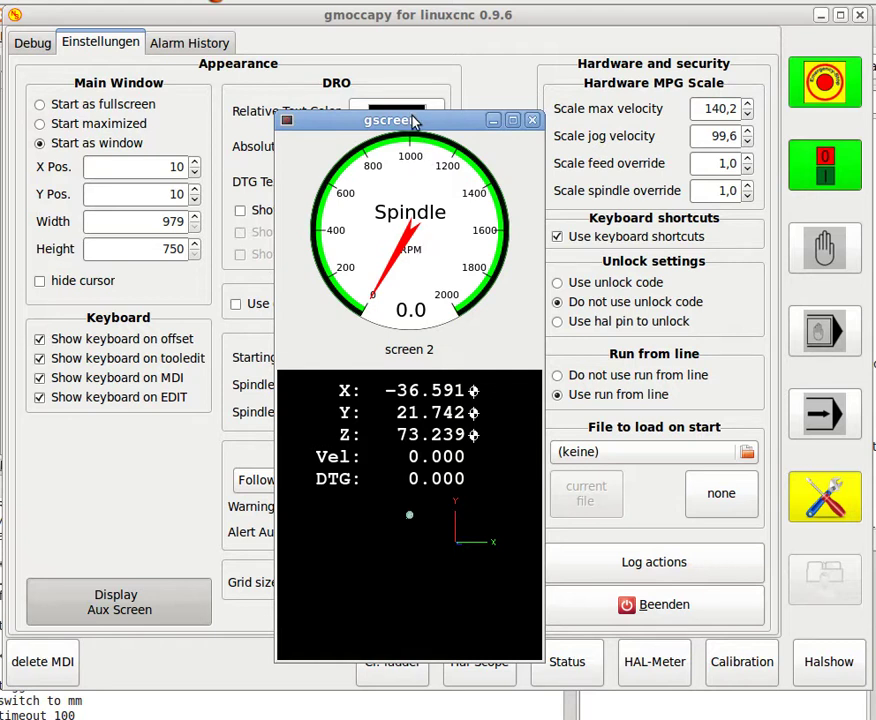
{"action": "left_click", "coordinate": [90, 600]}
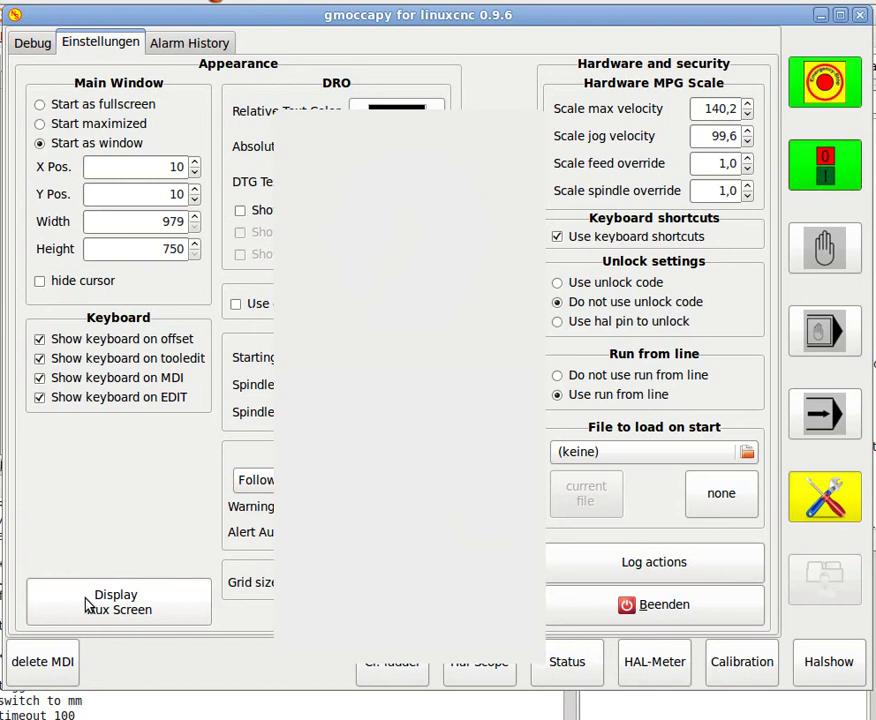
{"action": "left_click", "coordinate": [86, 606]}
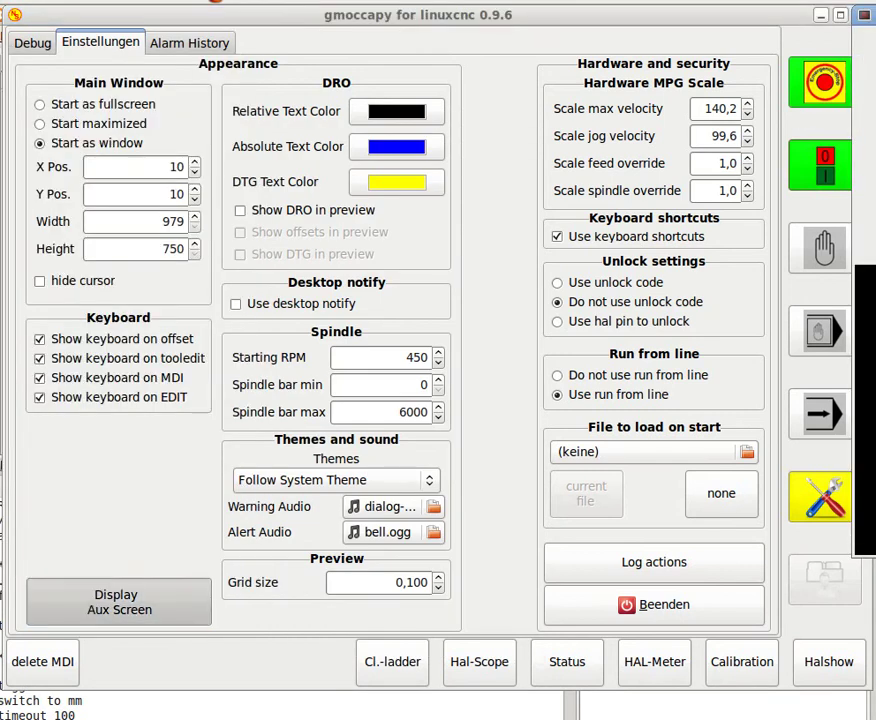
{"action": "left_click", "coordinate": [110, 610]}
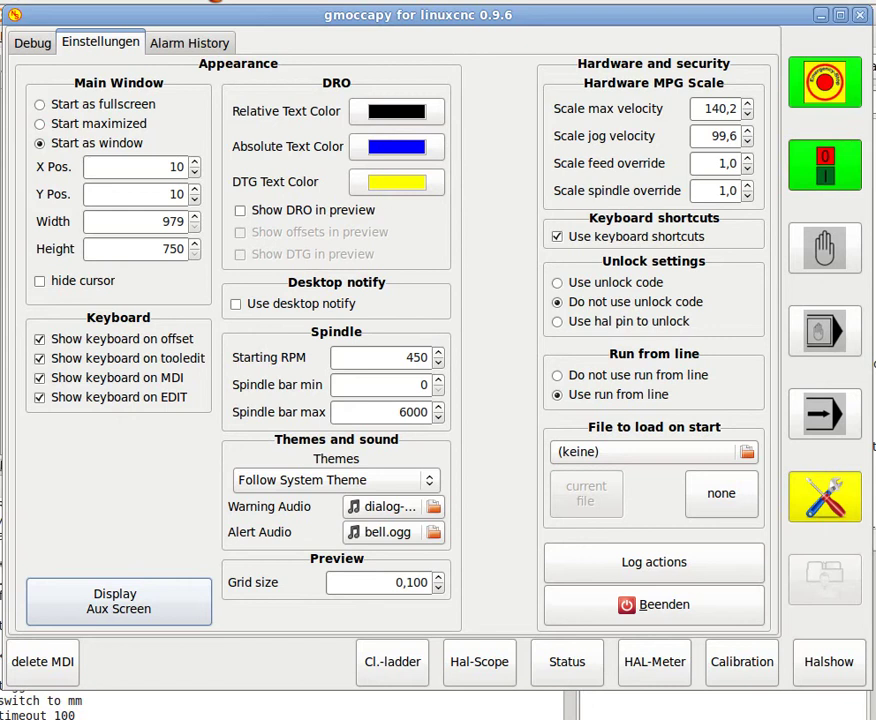
In the manual view, switch the readout between absolute, G54 and distance-to-go positions.
{"action": "left_click", "coordinate": [827, 245]}
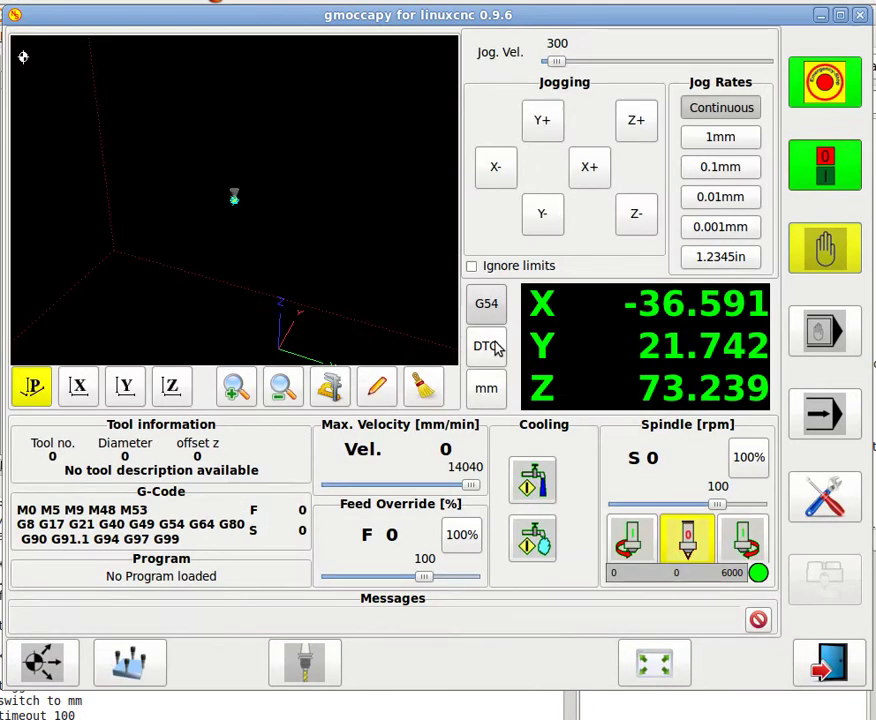
{"action": "left_click", "coordinate": [490, 310]}
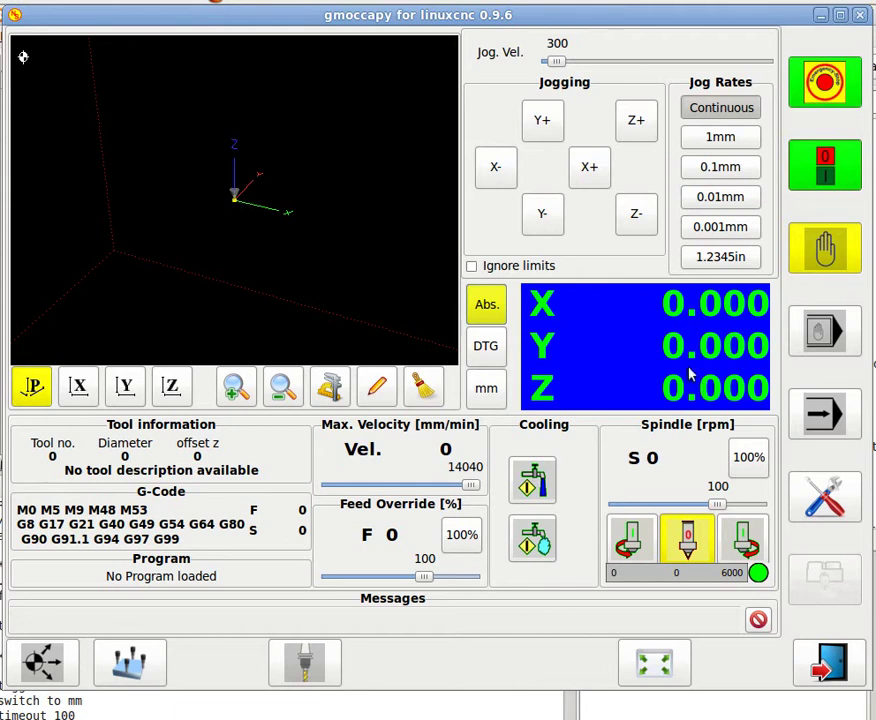
{"action": "left_click", "coordinate": [497, 312]}
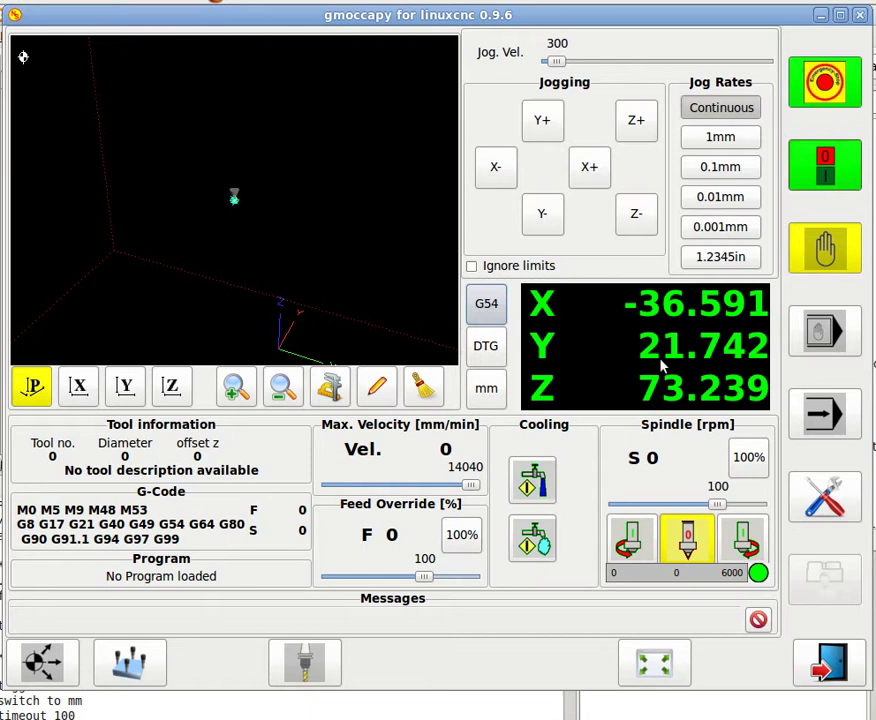
{"action": "left_click", "coordinate": [497, 357]}
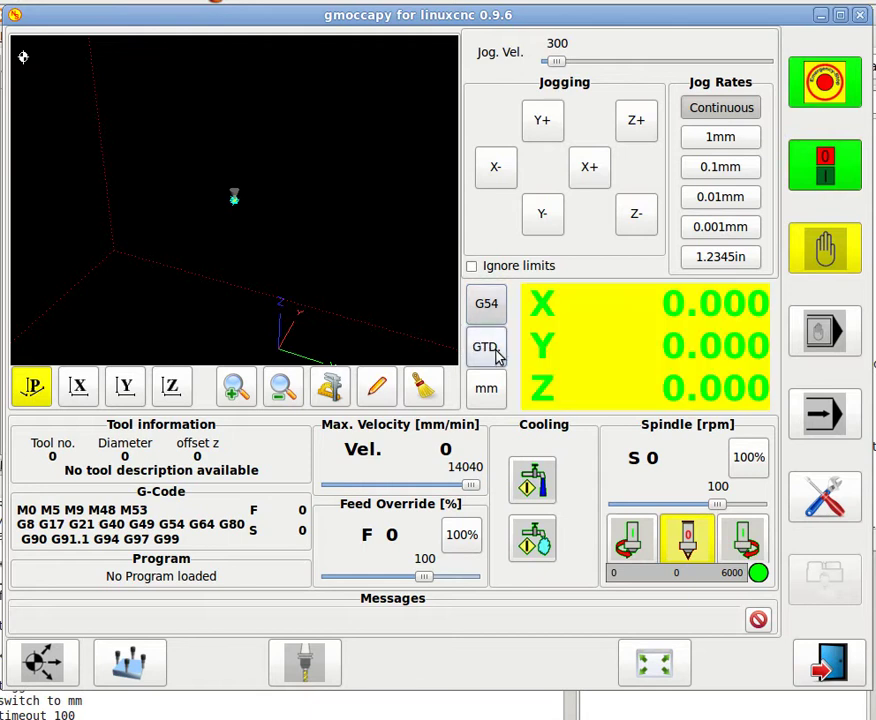
{"action": "left_click", "coordinate": [494, 355]}
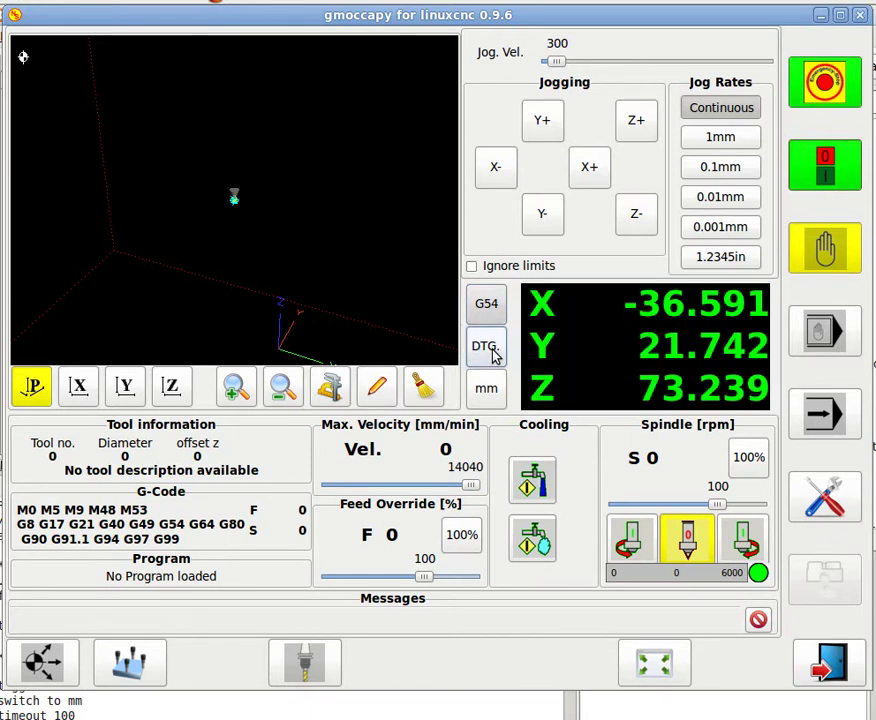
Toggle the readout to inches and back to millimetres, then return to settings.
{"action": "left_click", "coordinate": [493, 391]}
{"action": "left_click", "coordinate": [490, 392]}
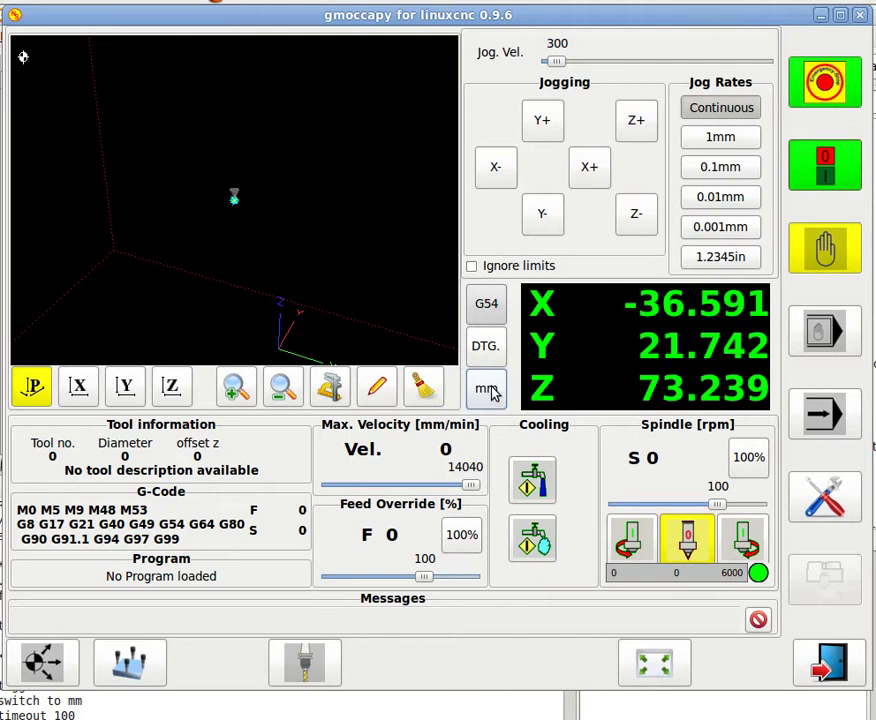
{"action": "left_click", "coordinate": [490, 392]}
{"action": "left_click", "coordinate": [490, 392]}
{"action": "left_click", "coordinate": [824, 496]}
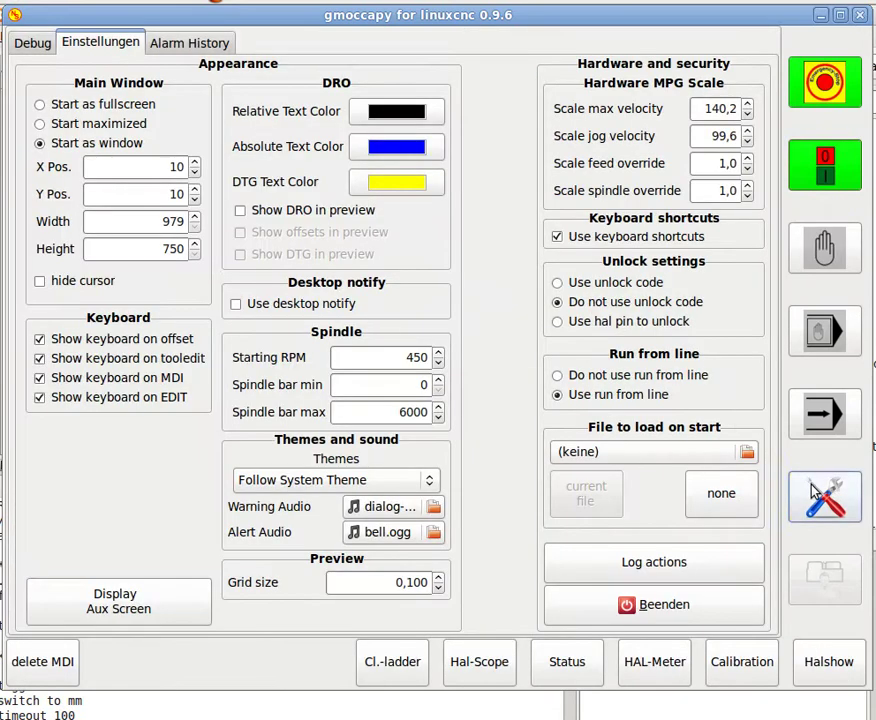
Tick Show DRO, Show offsets and Show DTG in preview, checking the result in manual mode.
{"action": "left_click", "coordinate": [240, 211]}
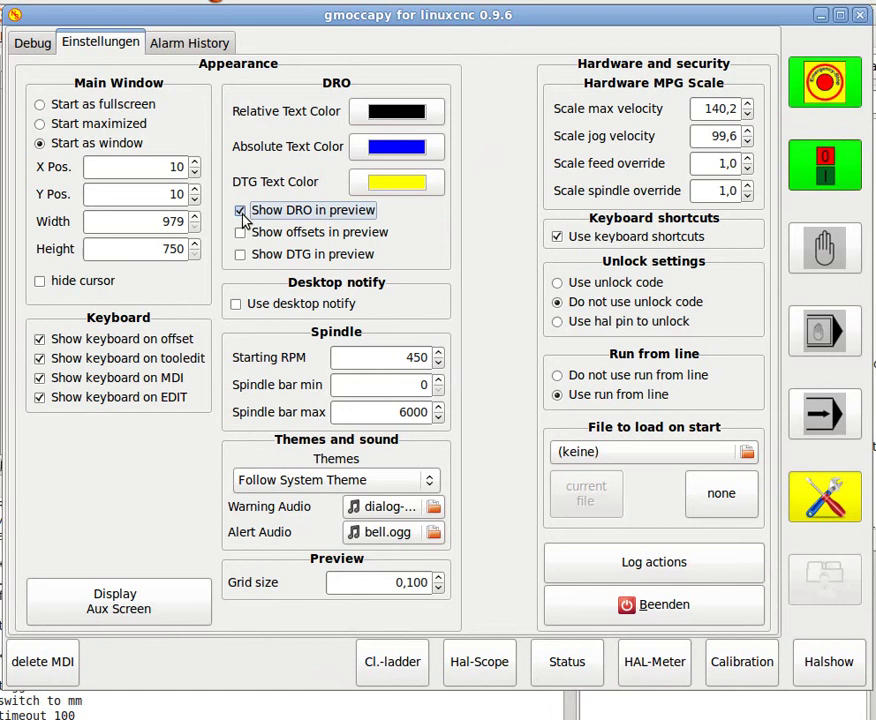
{"action": "left_click", "coordinate": [822, 248]}
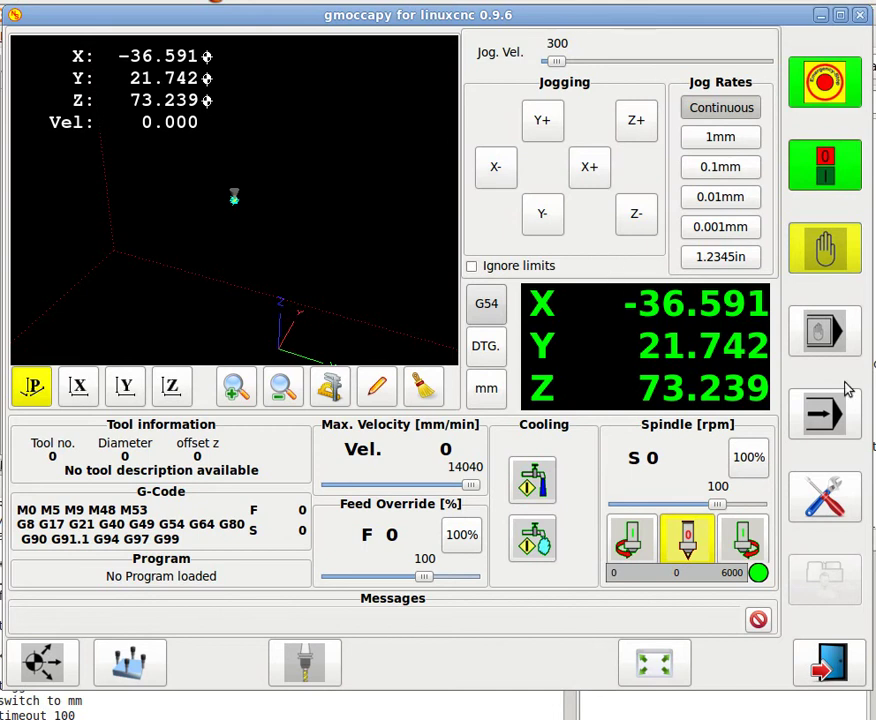
{"action": "left_click", "coordinate": [825, 497]}
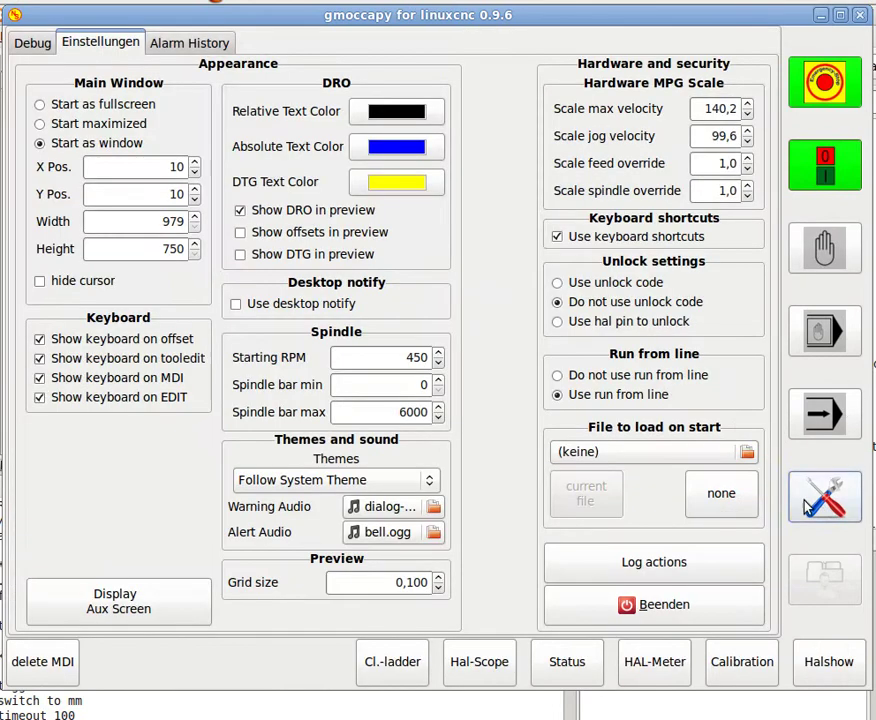
{"action": "left_click", "coordinate": [241, 233]}
{"action": "left_click", "coordinate": [248, 258]}
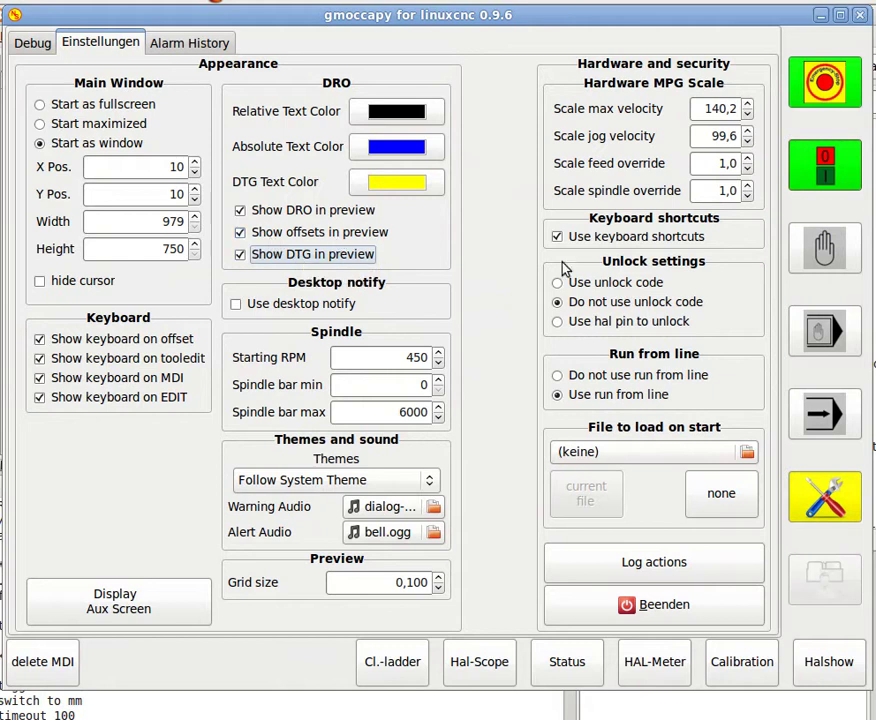
{"action": "key", "text": "F3"}
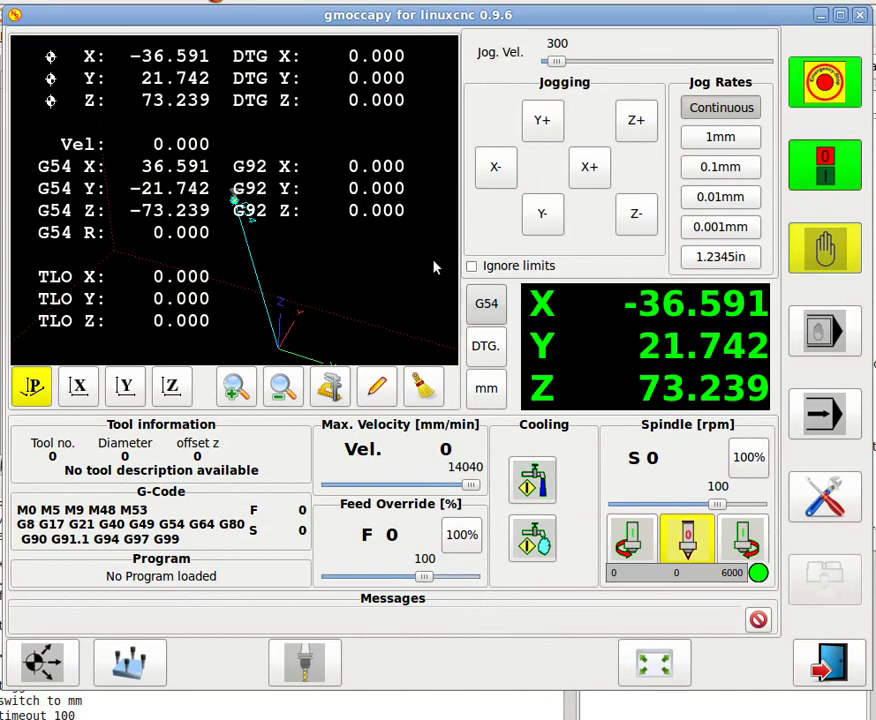
Enlarge and restore the preview, then untick Show DRO, offsets and DTG in preview.
{"action": "left_click", "coordinate": [666, 677]}
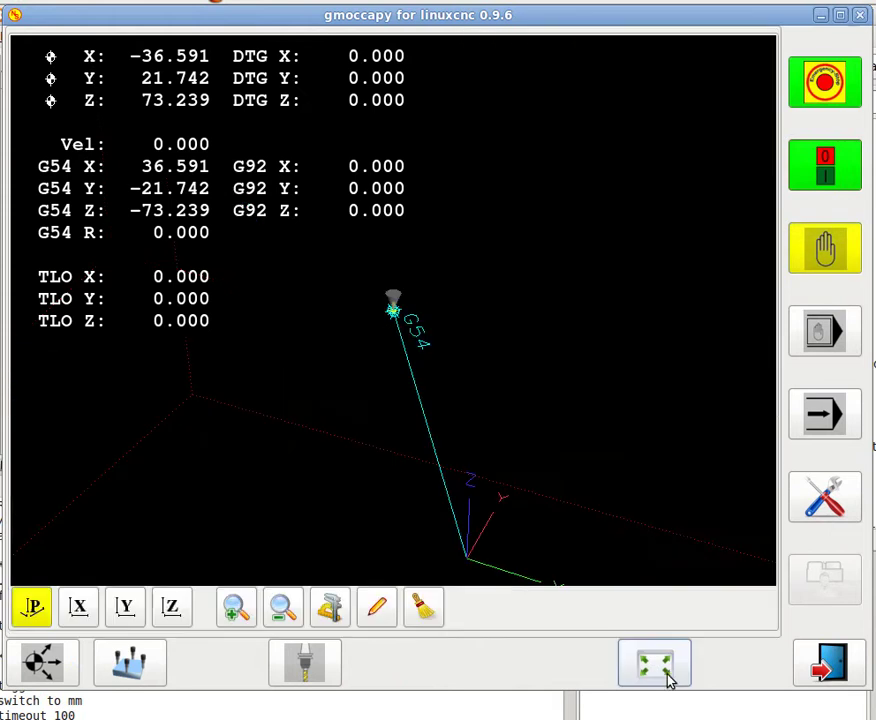
{"action": "left_click", "coordinate": [666, 677]}
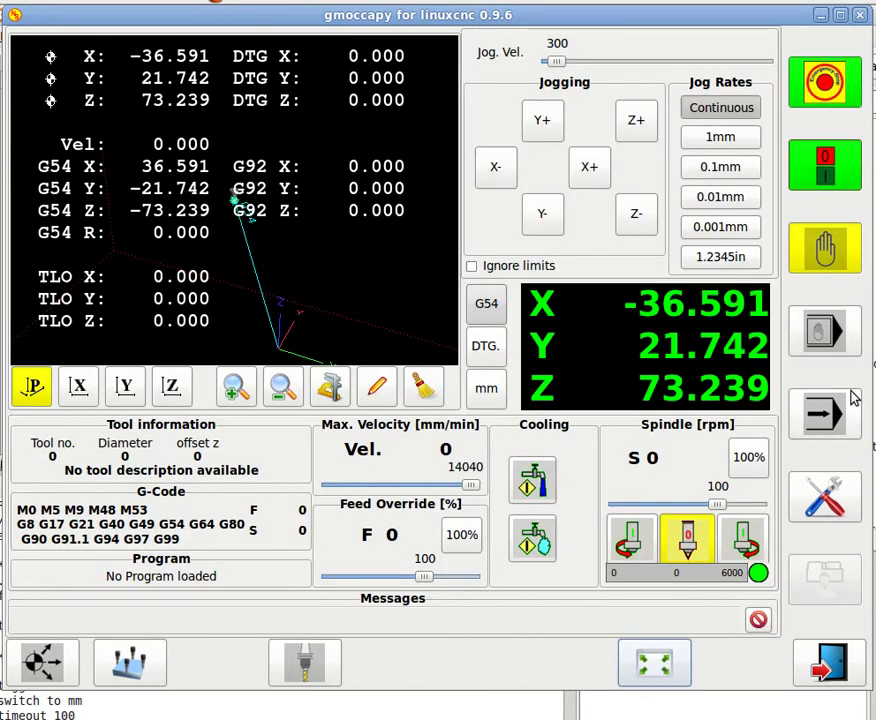
{"action": "left_click", "coordinate": [825, 497]}
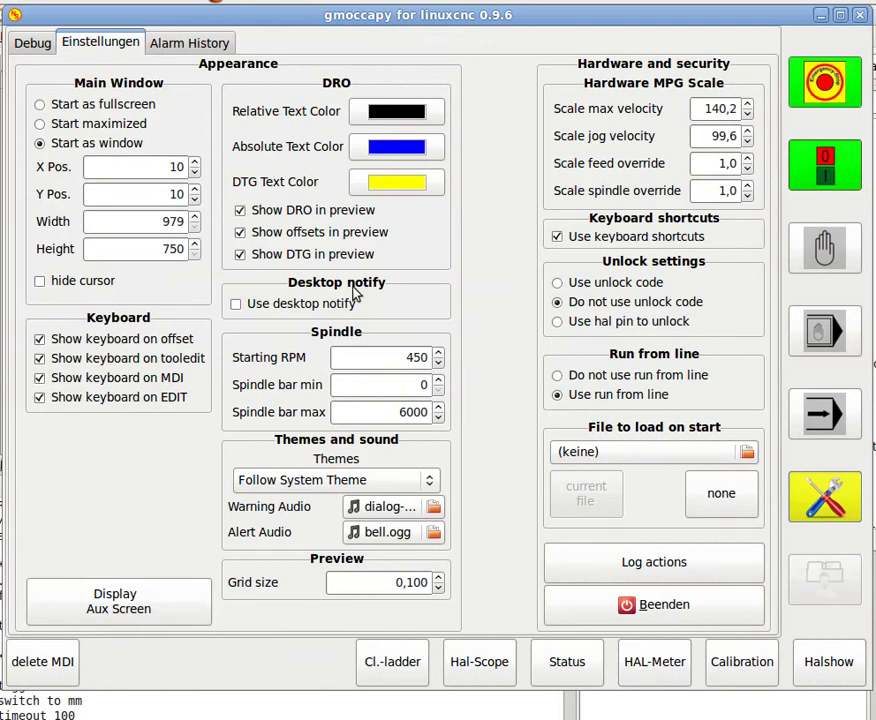
{"action": "left_click", "coordinate": [242, 212]}
{"action": "left_click", "coordinate": [240, 211]}
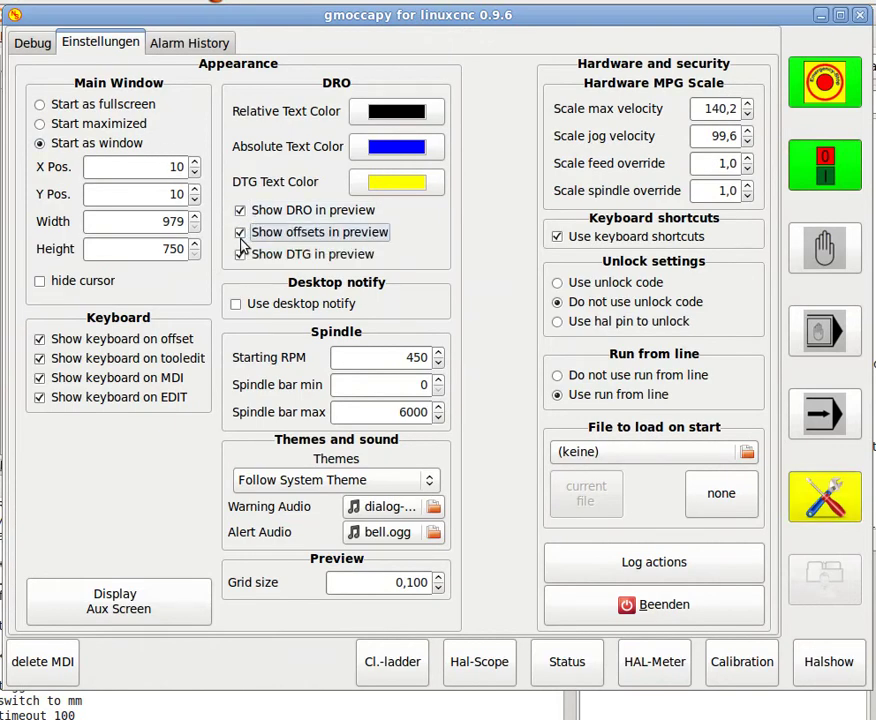
{"action": "left_click", "coordinate": [240, 232]}
{"action": "left_click", "coordinate": [240, 254]}
{"action": "left_click", "coordinate": [240, 211]}
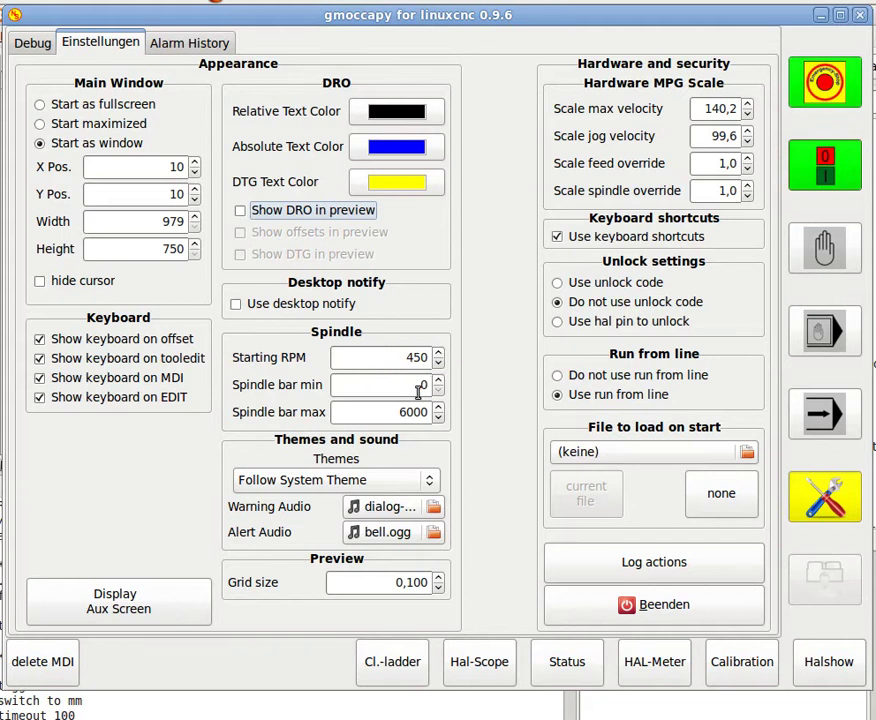
Start and stop the spindle at 450 rpm, then lower Starting RPM to 300.
{"action": "left_click", "coordinate": [830, 255]}
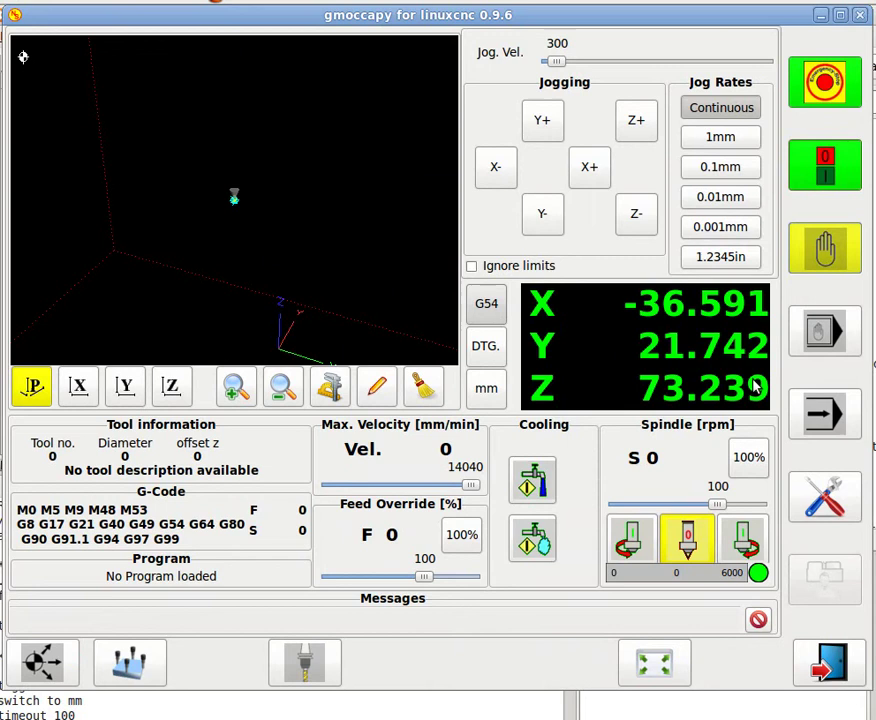
{"action": "left_click", "coordinate": [742, 540]}
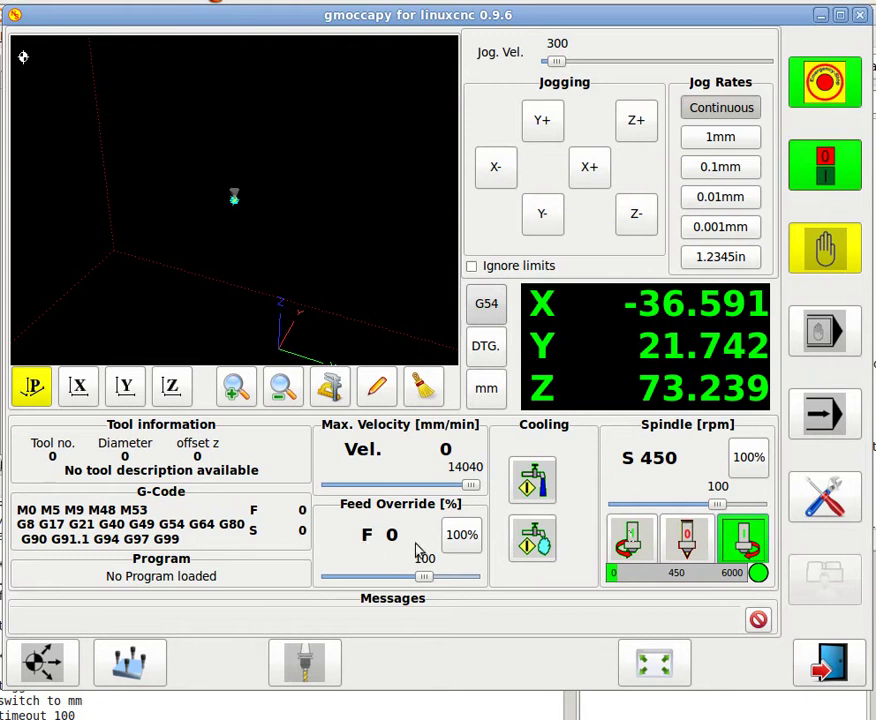
{"action": "left_click", "coordinate": [686, 556]}
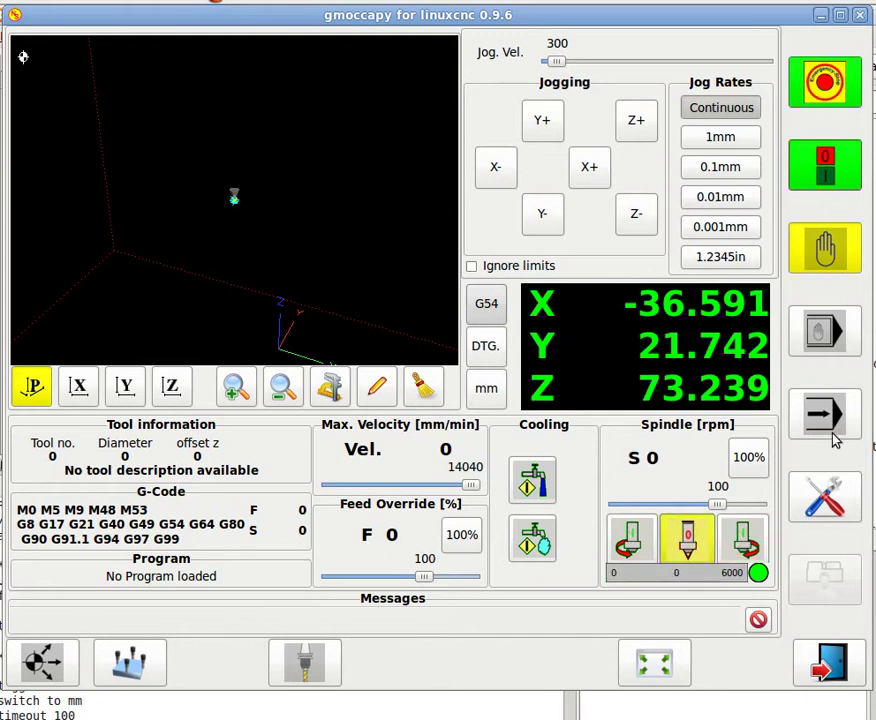
{"action": "left_click", "coordinate": [824, 508]}
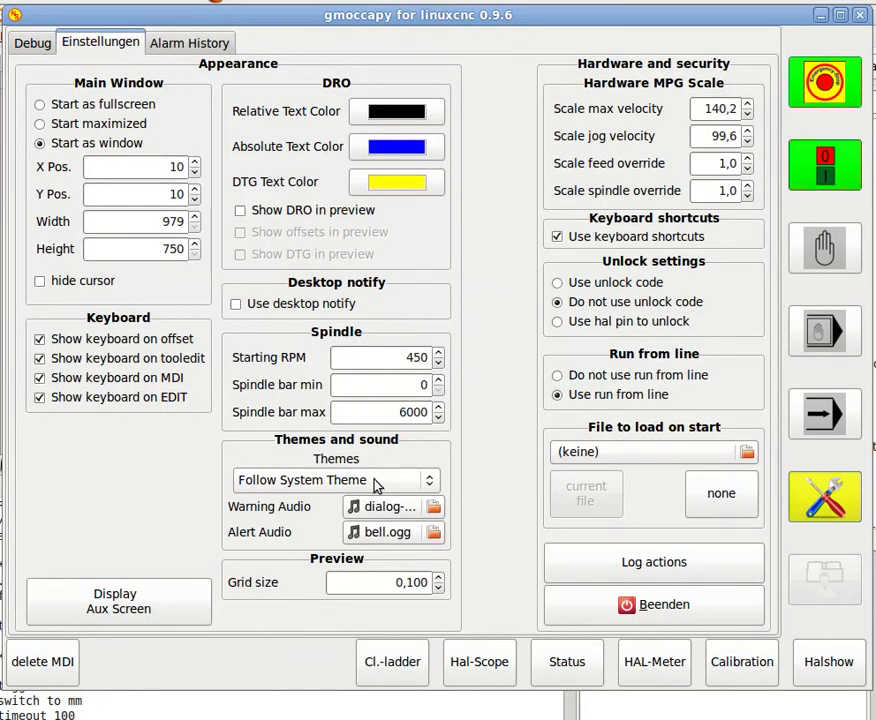
{"action": "left_click", "coordinate": [438, 364]}
{"action": "left_click", "coordinate": [438, 364]}
{"action": "left_click", "coordinate": [438, 364]}
{"action": "left_click", "coordinate": [438, 364]}
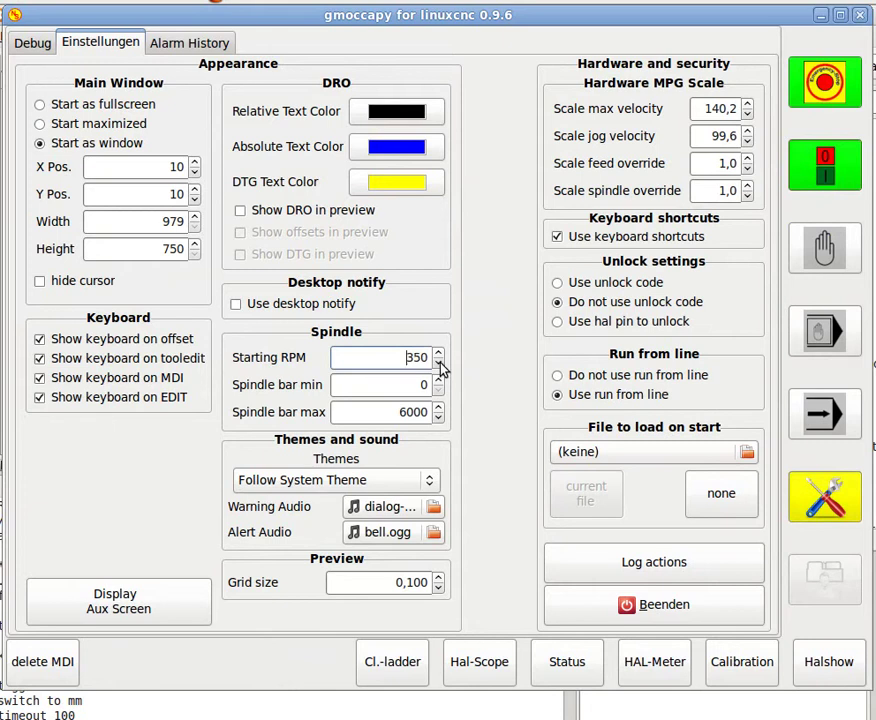
{"action": "left_click", "coordinate": [440, 366]}
Test the spindle at 300 rpm, then raise Starting RPM back to 450.
{"action": "left_click", "coordinate": [826, 253]}
{"action": "left_click", "coordinate": [742, 538]}
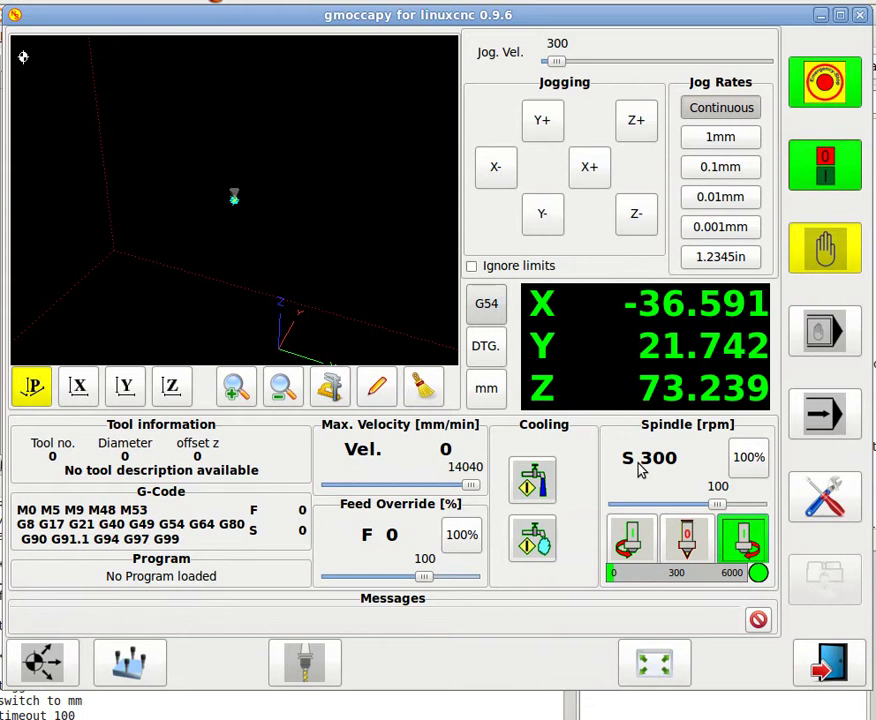
{"action": "left_click", "coordinate": [688, 540]}
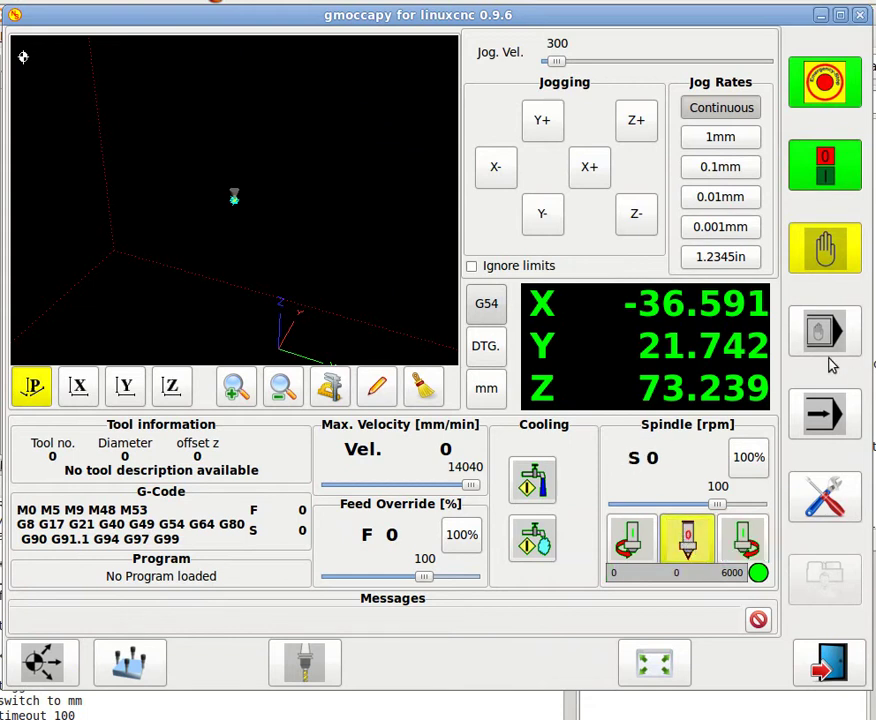
{"action": "left_click", "coordinate": [824, 500]}
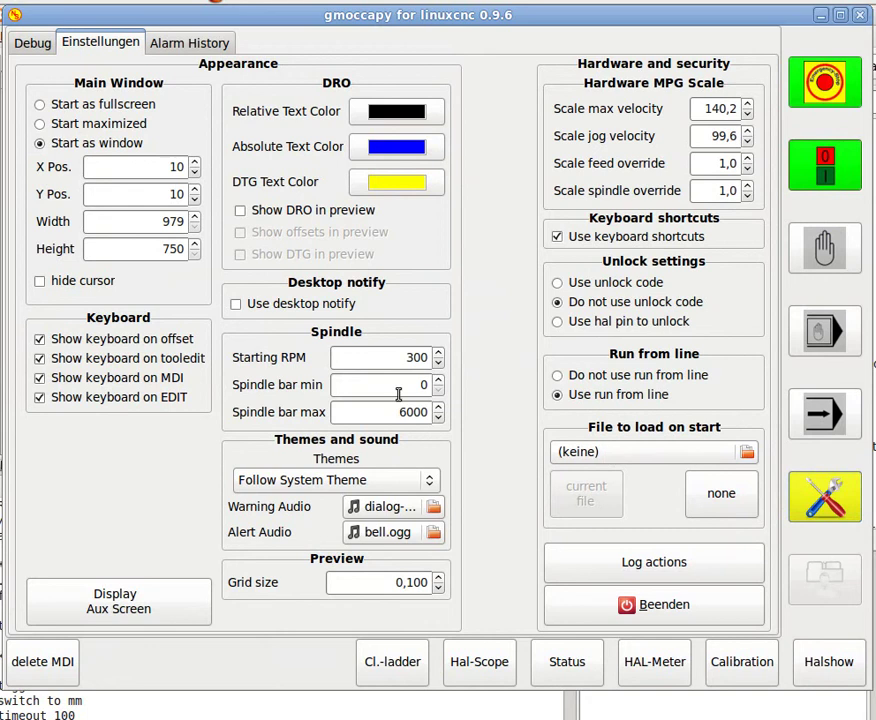
{"action": "left_click", "coordinate": [439, 353]}
{"action": "left_click", "coordinate": [439, 353]}
{"action": "left_click", "coordinate": [439, 353]}
{"action": "left_click", "coordinate": [439, 353]}
{"action": "left_click", "coordinate": [439, 353]}
{"action": "left_click", "coordinate": [439, 353]}
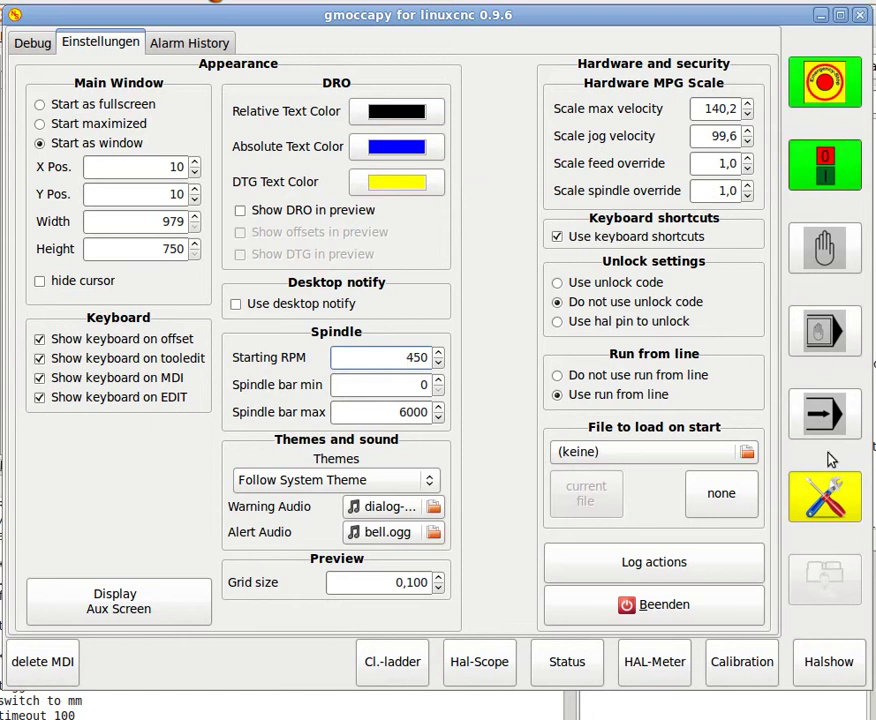
Lower Spindle bar max to 2650 and check the spindle bar in manual and auto modes.
{"action": "left_click", "coordinate": [827, 252]}
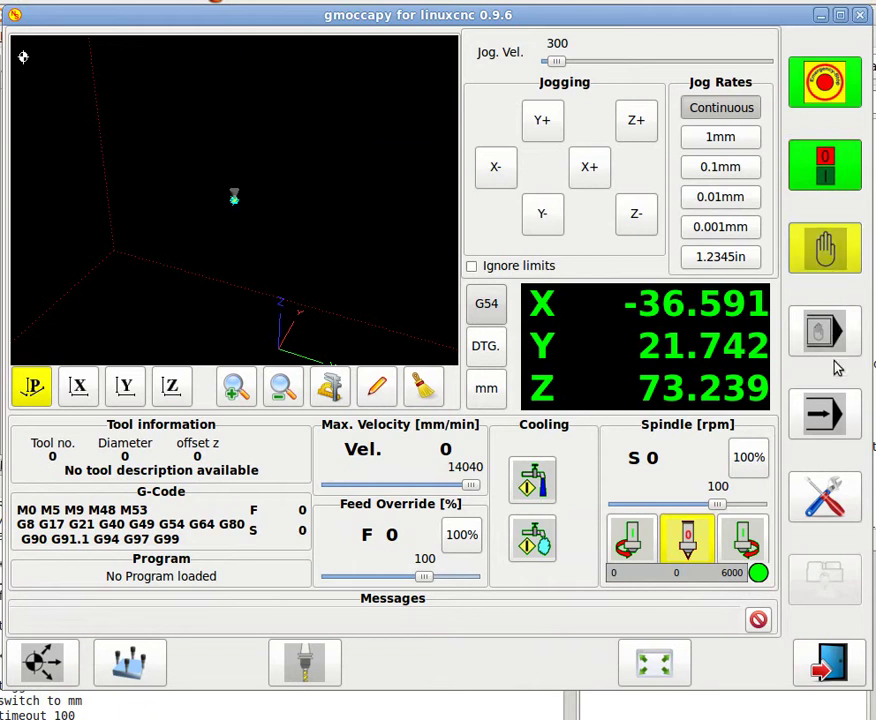
{"action": "left_click", "coordinate": [833, 508]}
{"action": "left_click_drag", "start_coordinate": [434, 423], "coordinate": [442, 422]}
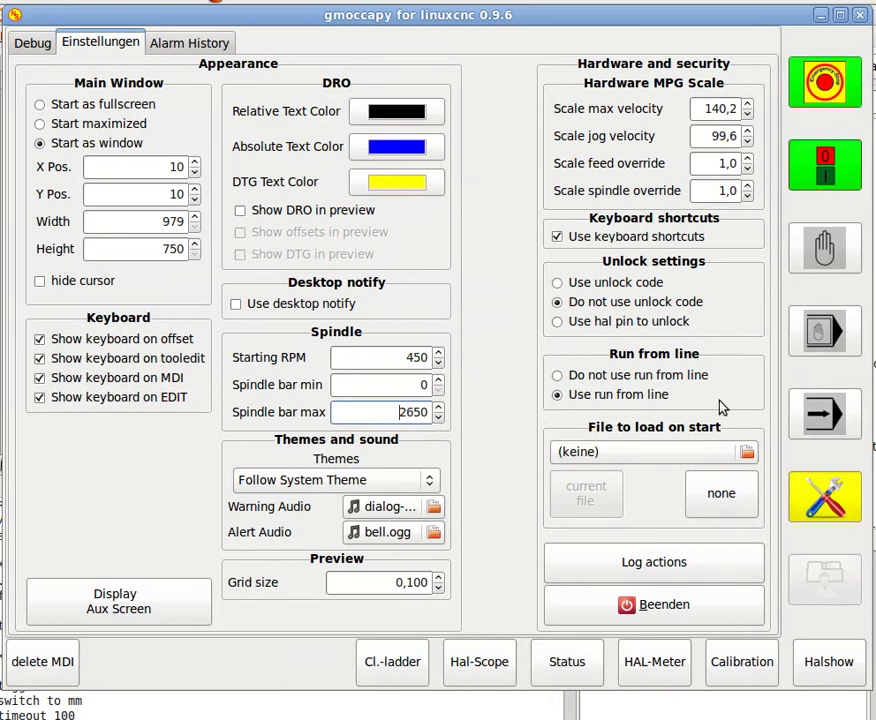
{"action": "left_click", "coordinate": [825, 248]}
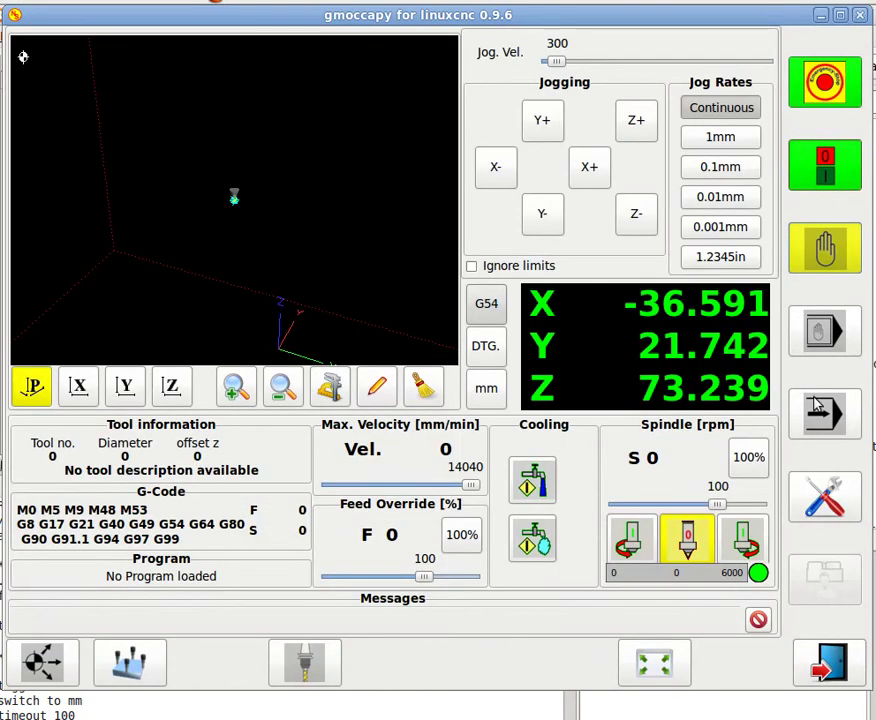
{"action": "left_click", "coordinate": [828, 413]}
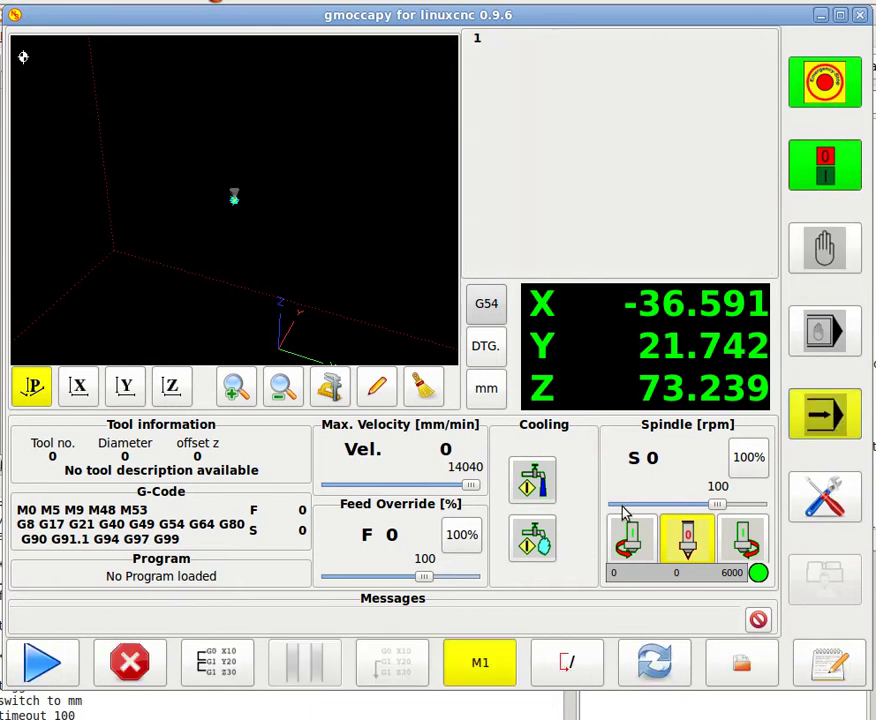
{"action": "left_click", "coordinate": [825, 248]}
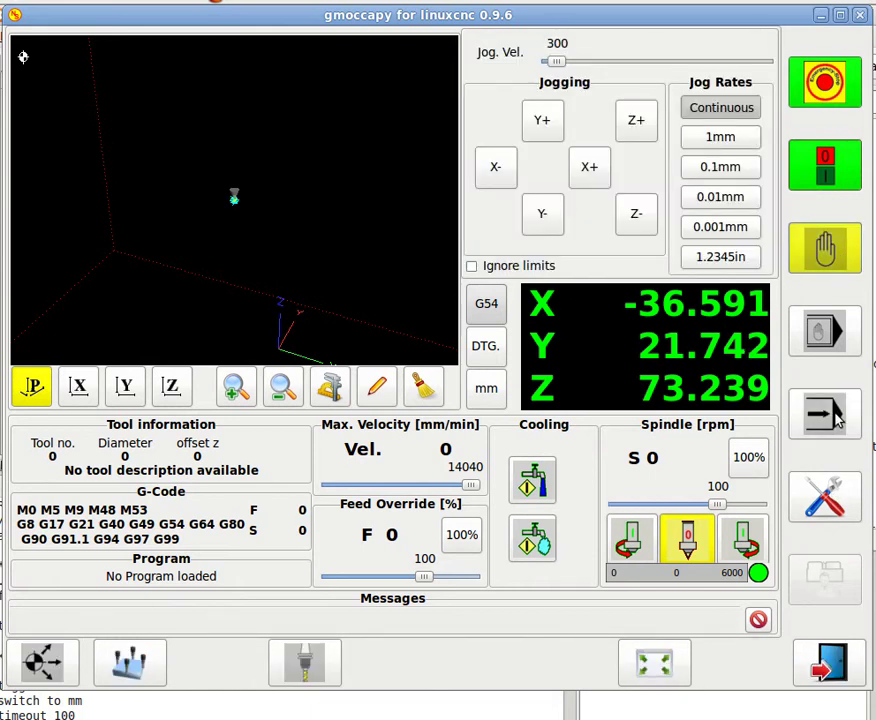
Raise Spindle bar max back to 6000 with the spin arrows.
{"action": "left_click", "coordinate": [826, 496]}
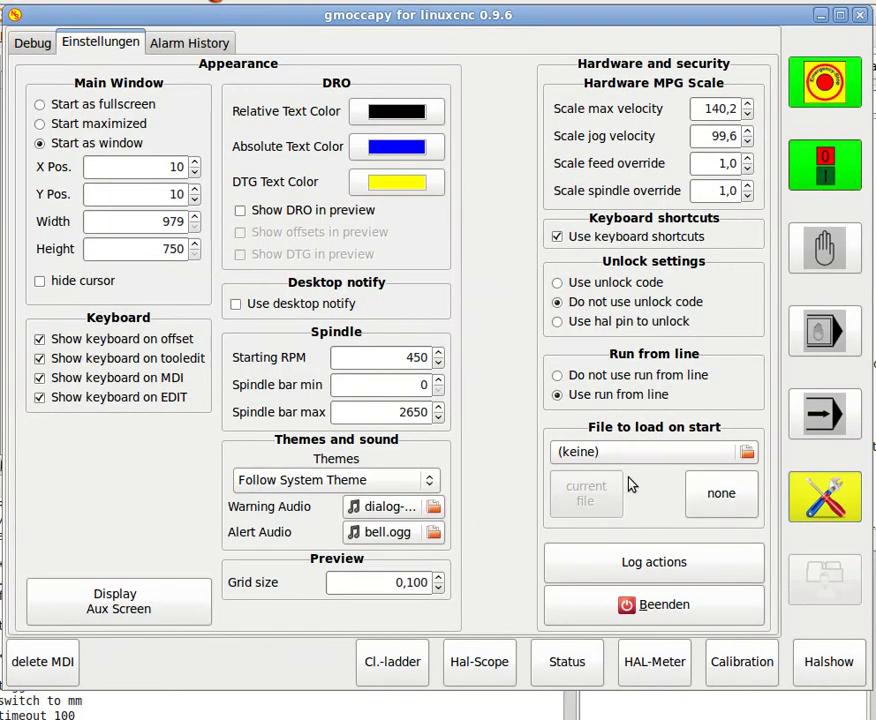
{"action": "left_click", "coordinate": [437, 407]}
{"action": "scroll", "coordinate": [439, 415], "scroll_direction": "up", "scroll_amount": 20}
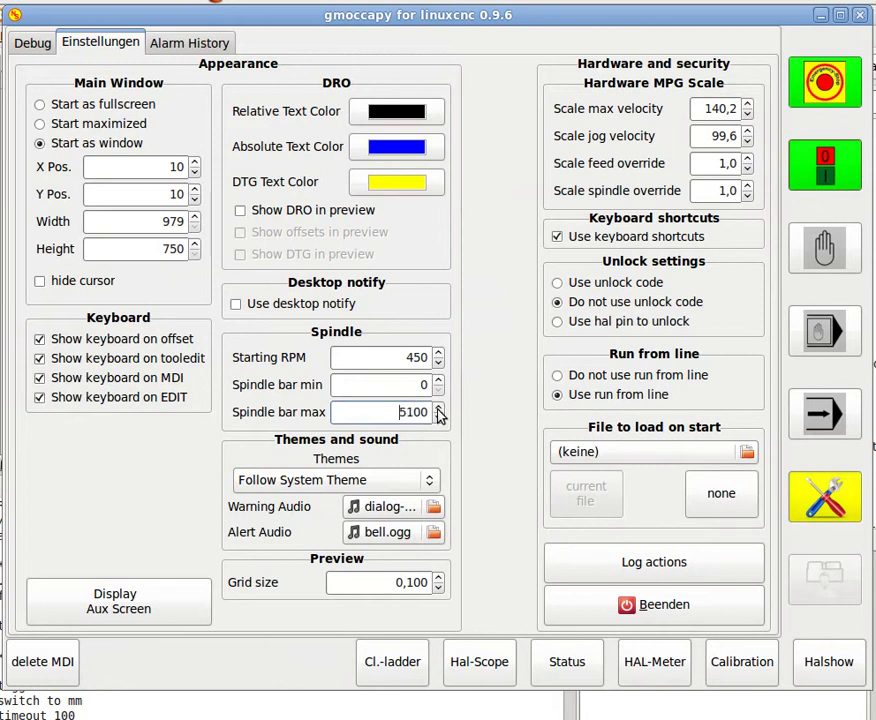
{"action": "scroll", "coordinate": [439, 415], "scroll_direction": "up", "scroll_amount": 3}
{"action": "left_click", "coordinate": [412, 484]}
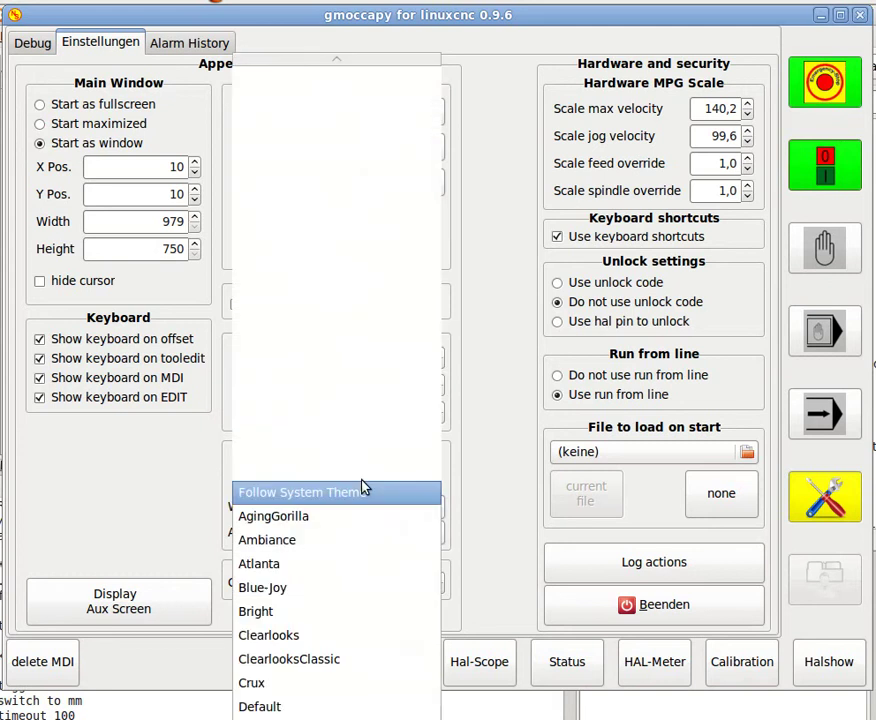
{"action": "scroll", "coordinate": [340, 566], "scroll_direction": "down", "scroll_amount": 5}
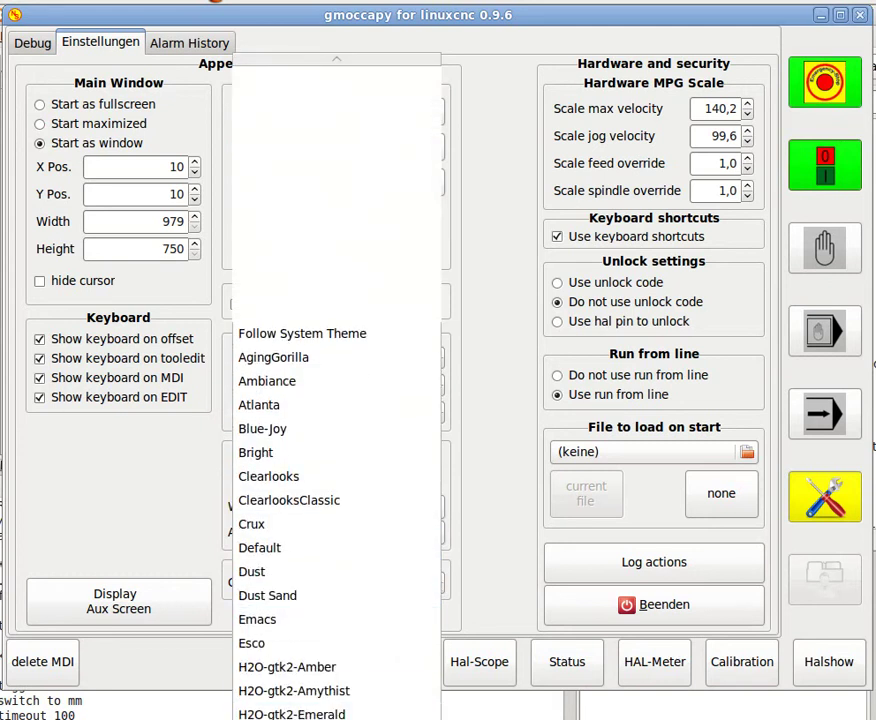
{"action": "left_click", "coordinate": [290, 700]}
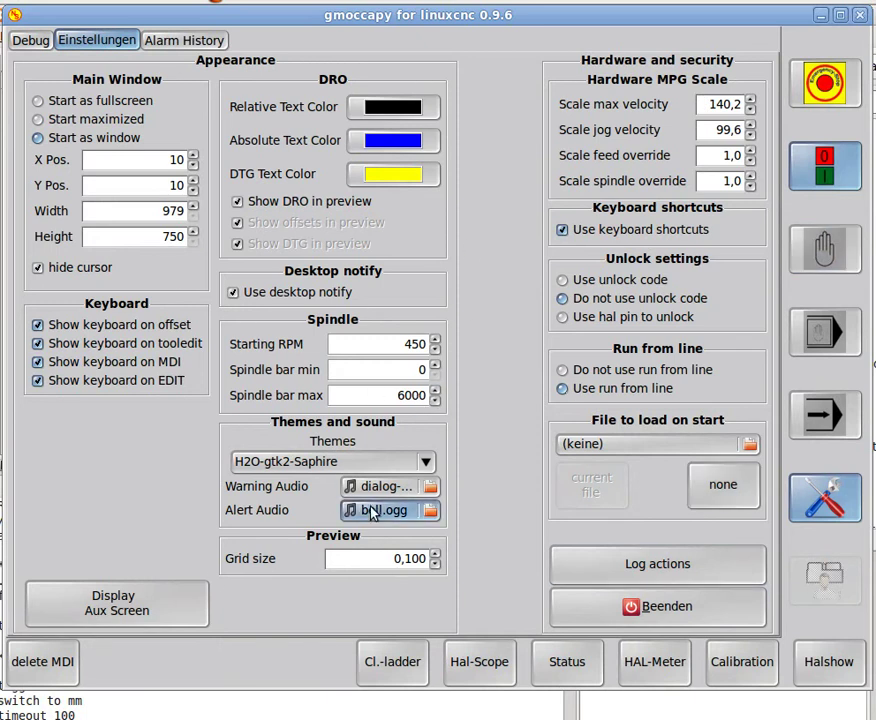
{"action": "left_click", "coordinate": [367, 465]}
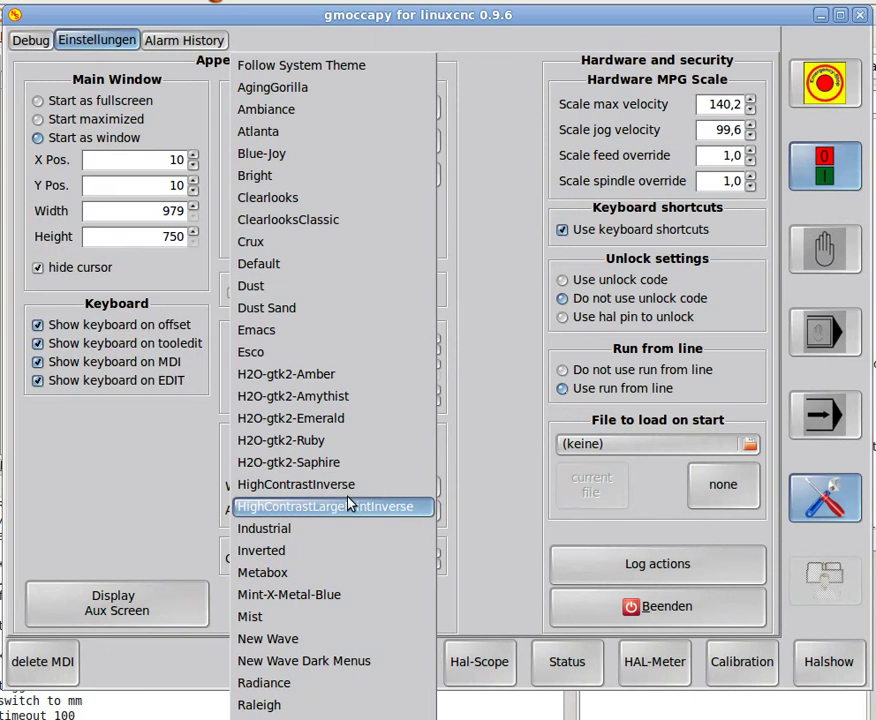
{"action": "left_click", "coordinate": [360, 660]}
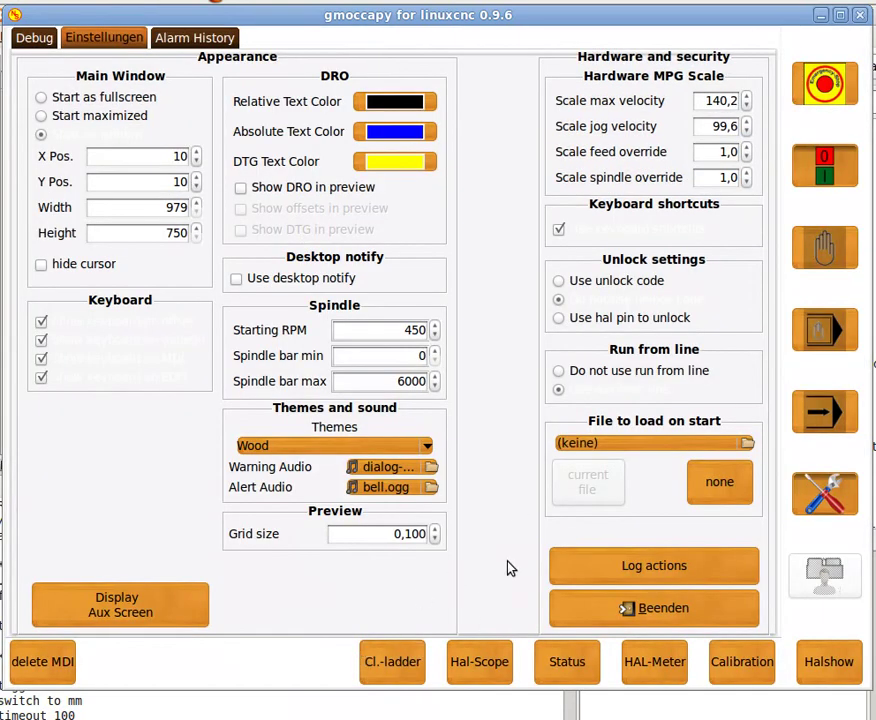
{"action": "left_click", "coordinate": [411, 446]}
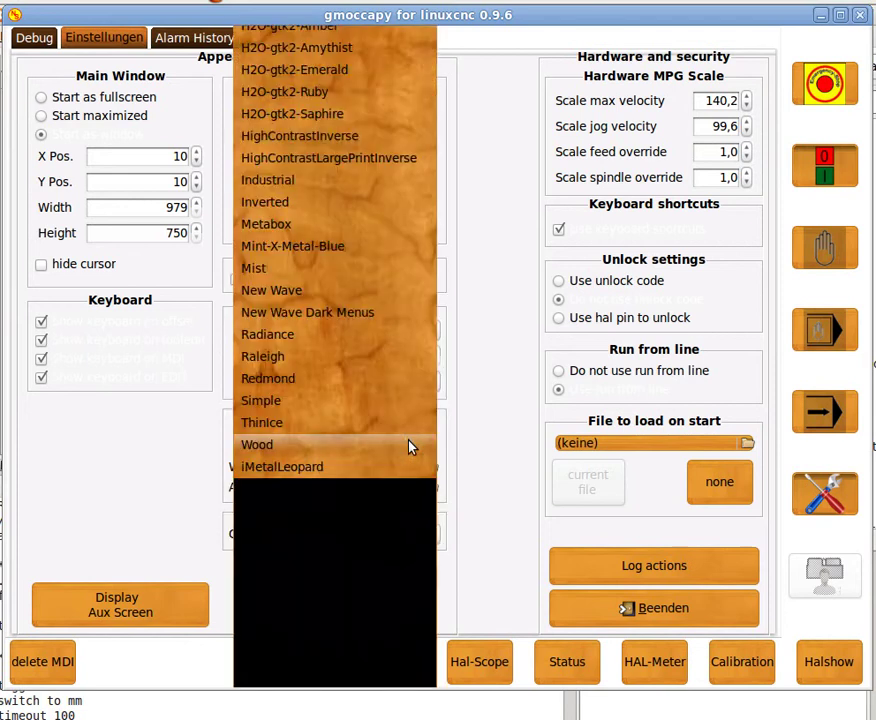
{"action": "left_click", "coordinate": [411, 446]}
{"action": "left_click", "coordinate": [411, 446]}
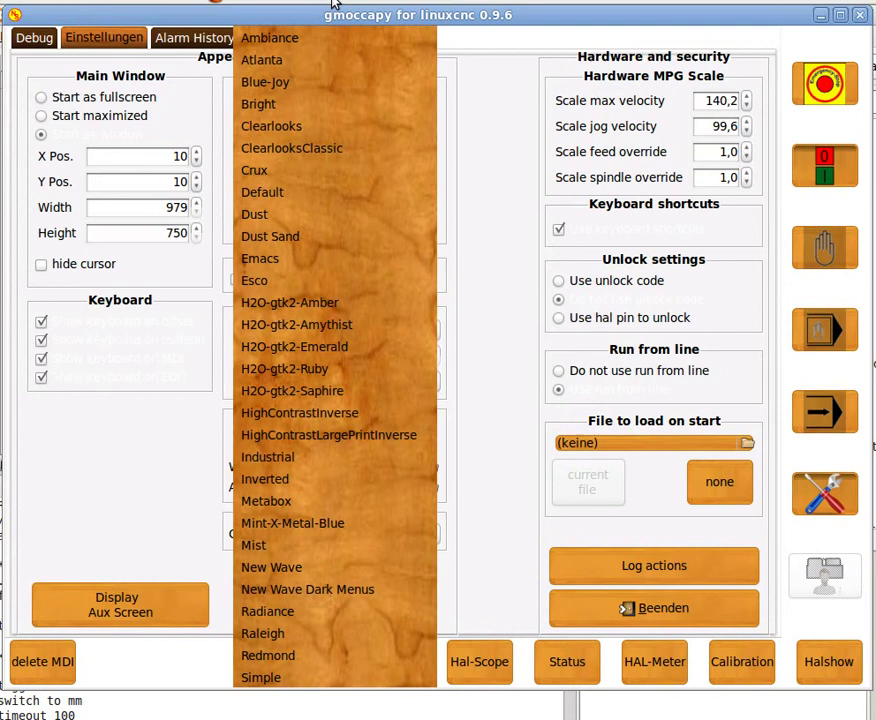
{"action": "left_click", "coordinate": [335, 42]}
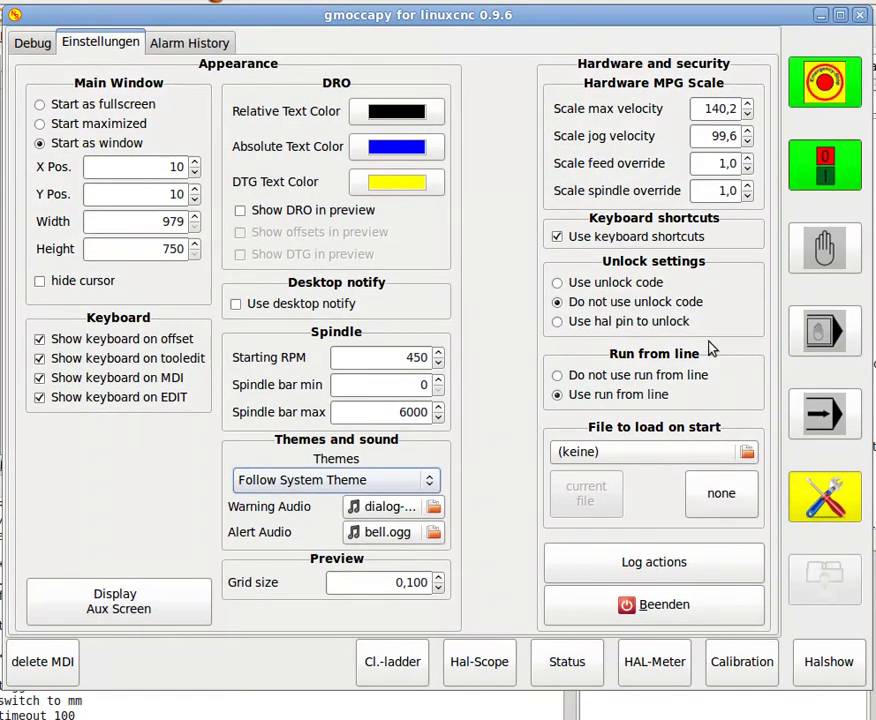
{"action": "left_click", "coordinate": [384, 506]}
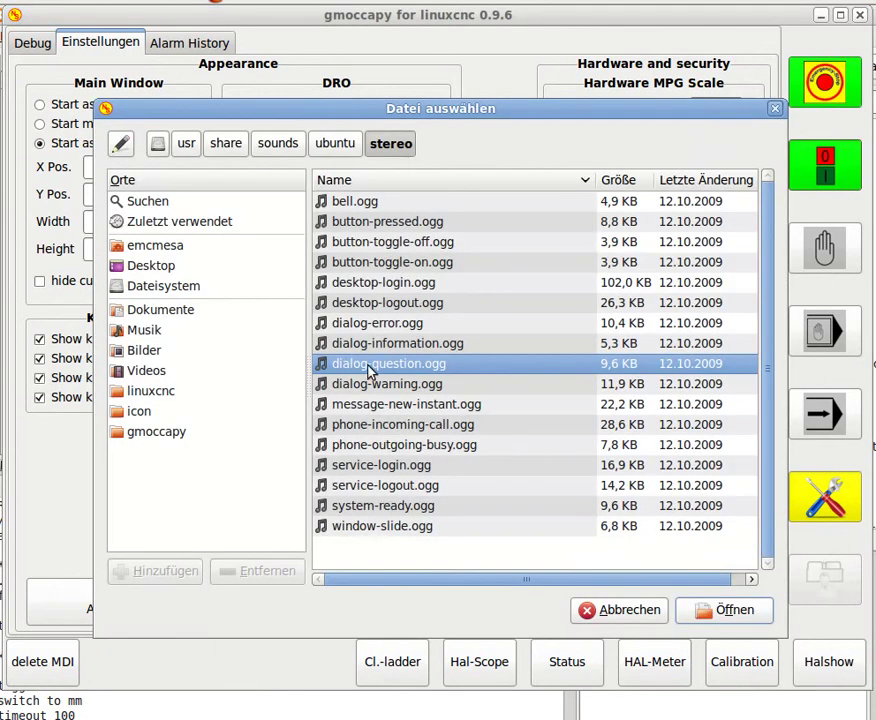
{"action": "left_click", "coordinate": [735, 612]}
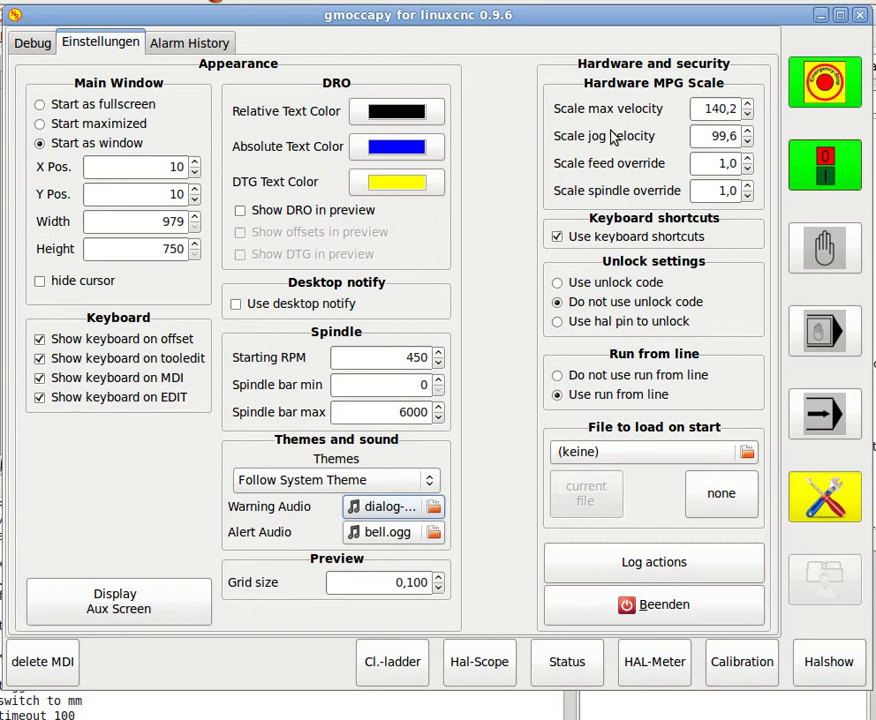
Drag the Max. Velocity slider down to 1610 and back up to 14040.
{"action": "mouse_move", "coordinate": [615, 147]}
{"action": "left_click", "coordinate": [830, 246]}
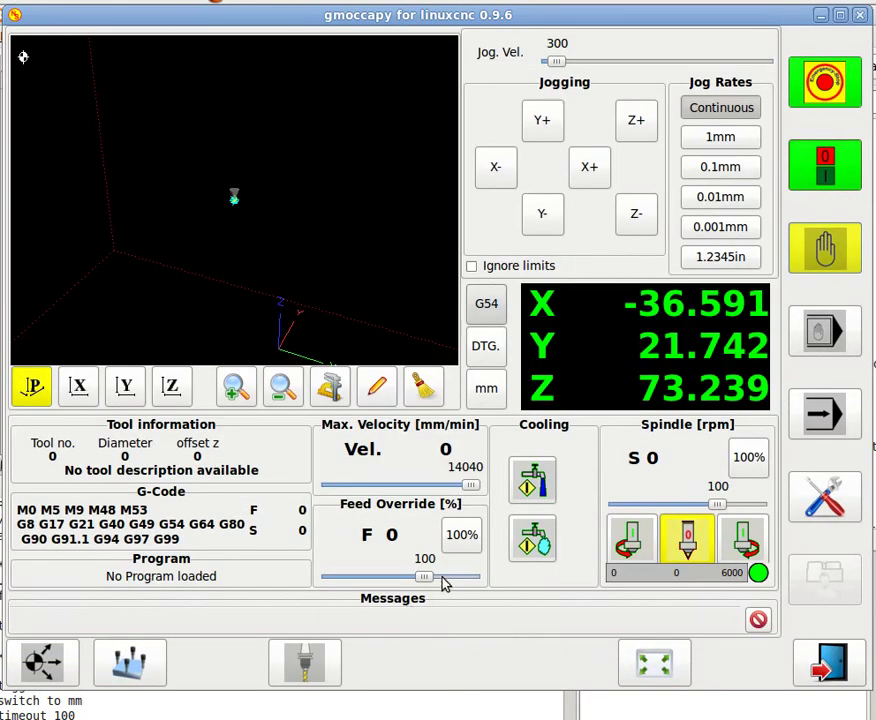
{"action": "mouse_move", "coordinate": [471, 486]}
{"action": "left_mouse_down"}
{"action": "mouse_move", "coordinate": [407, 489]}
{"action": "mouse_move", "coordinate": [473, 487]}
{"action": "left_mouse_up"}
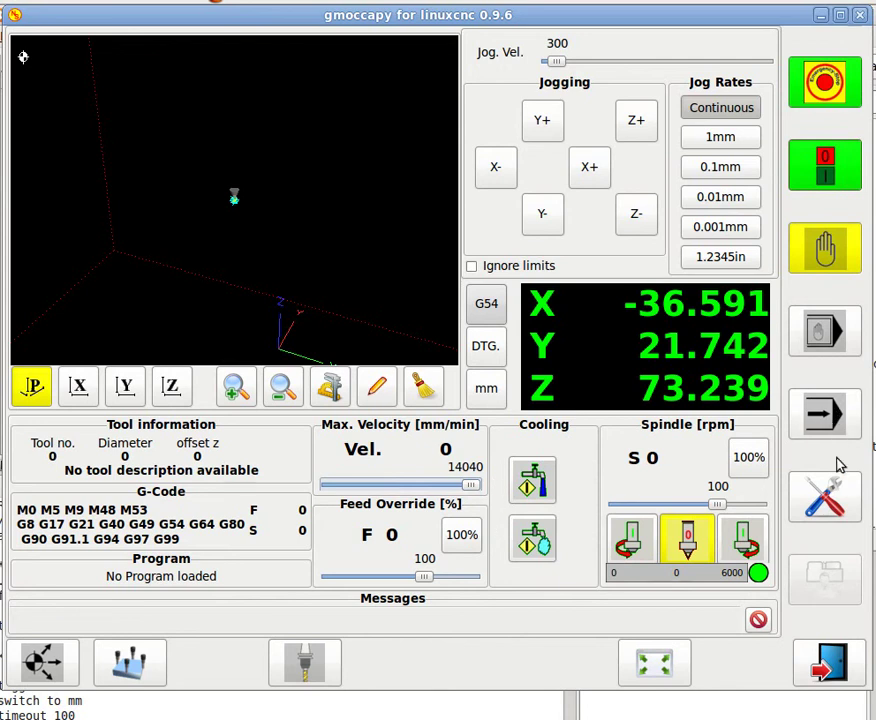
{"action": "left_click", "coordinate": [834, 500]}
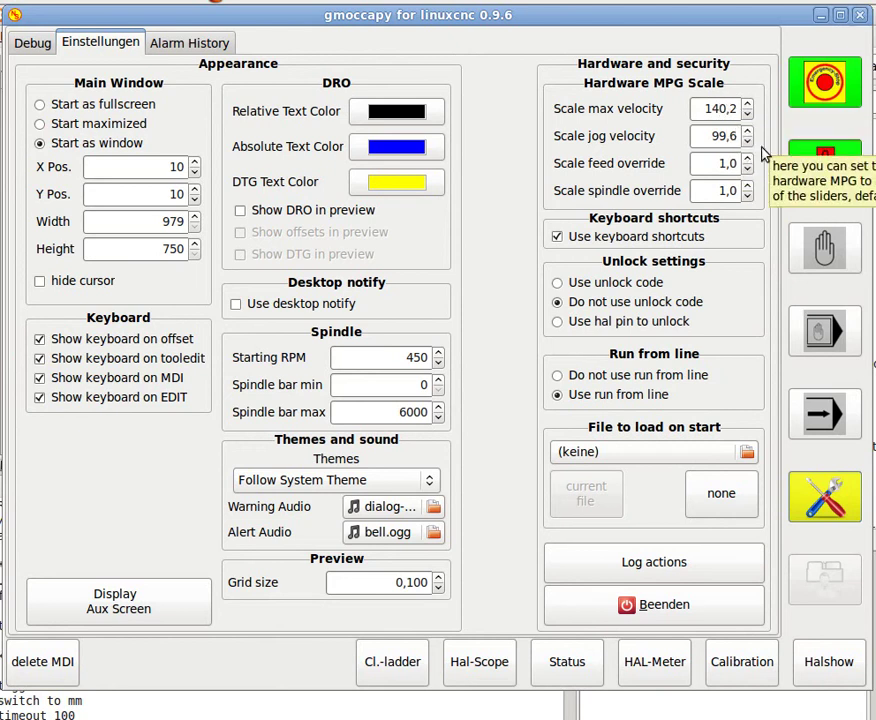
{"action": "left_click", "coordinate": [838, 256]}
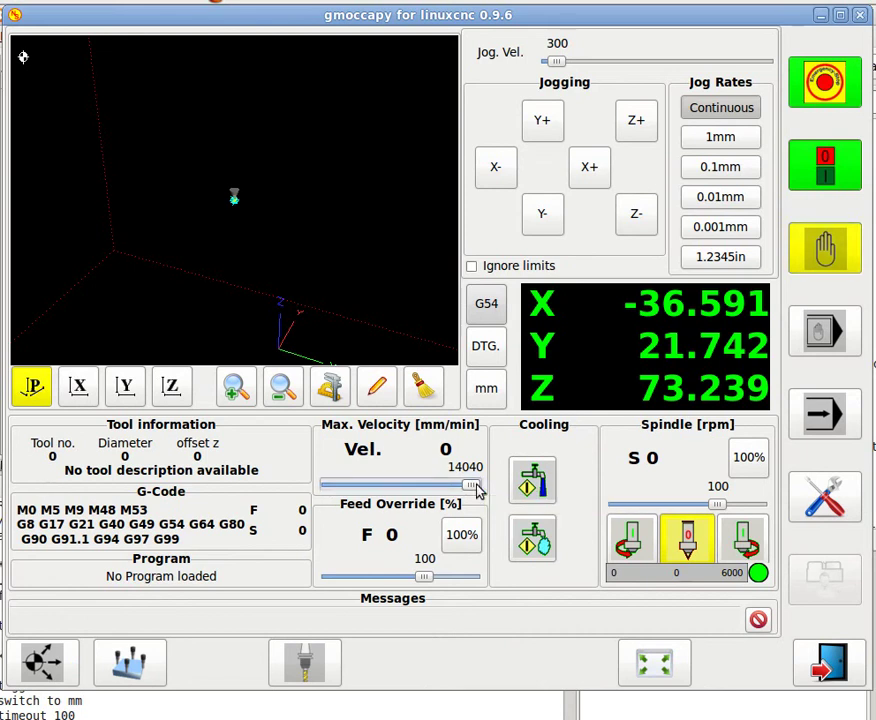
{"action": "left_click_drag", "start_coordinate": [477, 490], "coordinate": [351, 487]}
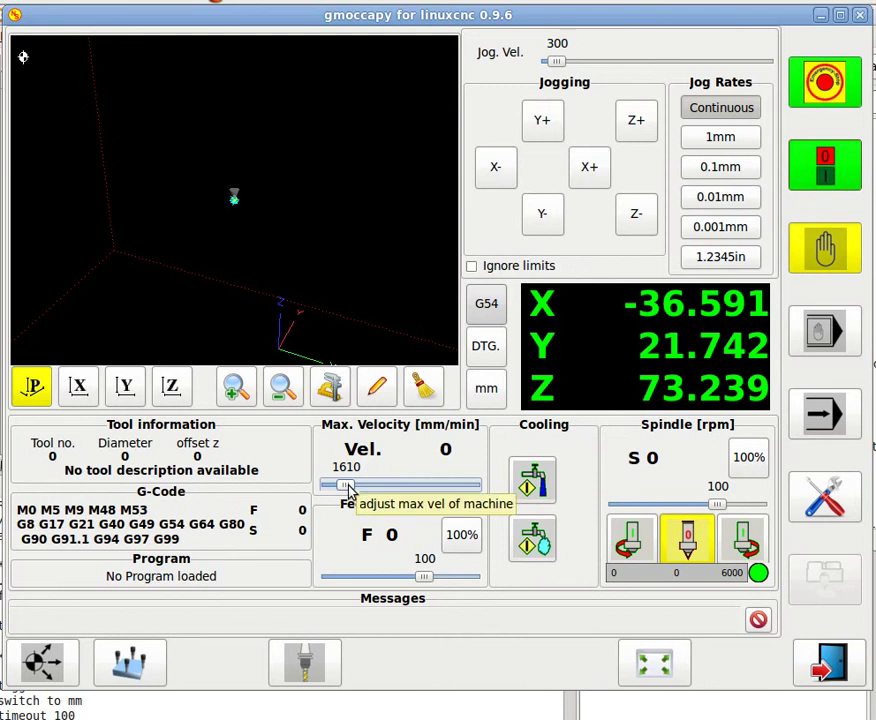
{"action": "left_click_drag", "start_coordinate": [348, 487], "coordinate": [527, 486]}
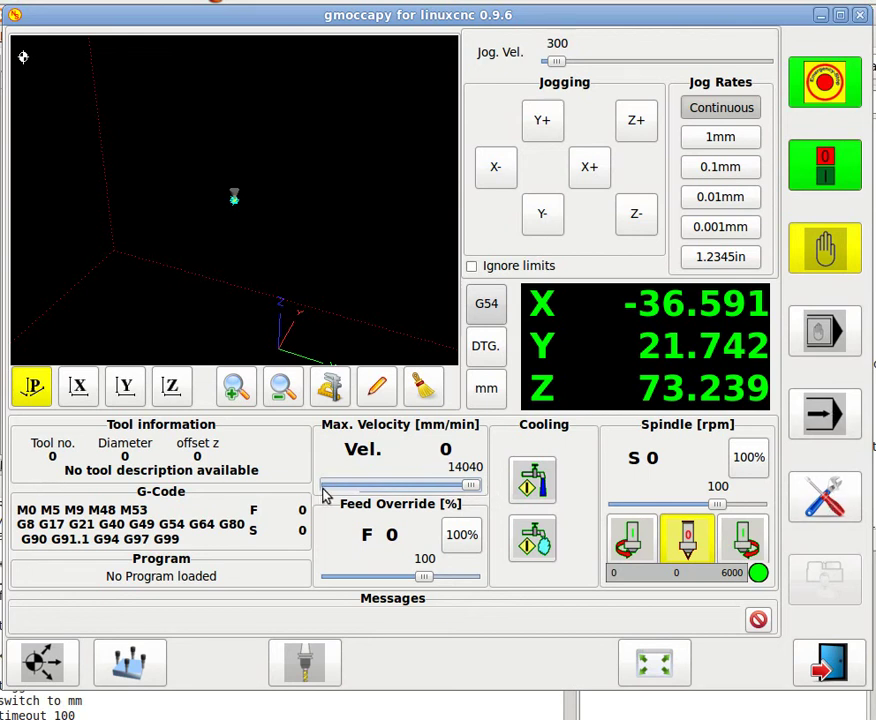
Drag the Jog Vel. slider up to 1399 and return to settings.
{"action": "left_click", "coordinate": [826, 496]}
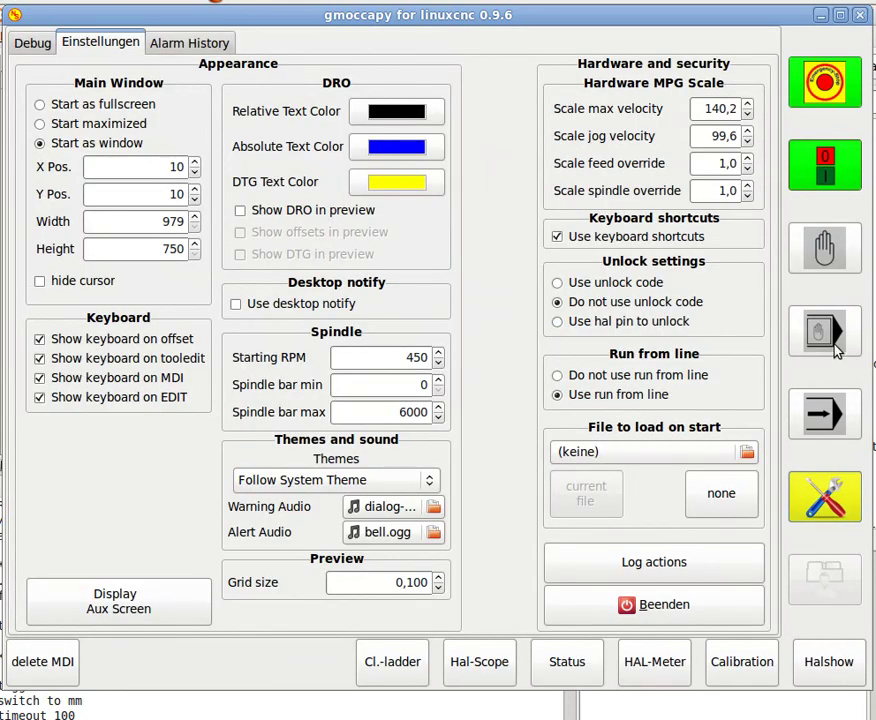
{"action": "left_click", "coordinate": [826, 249]}
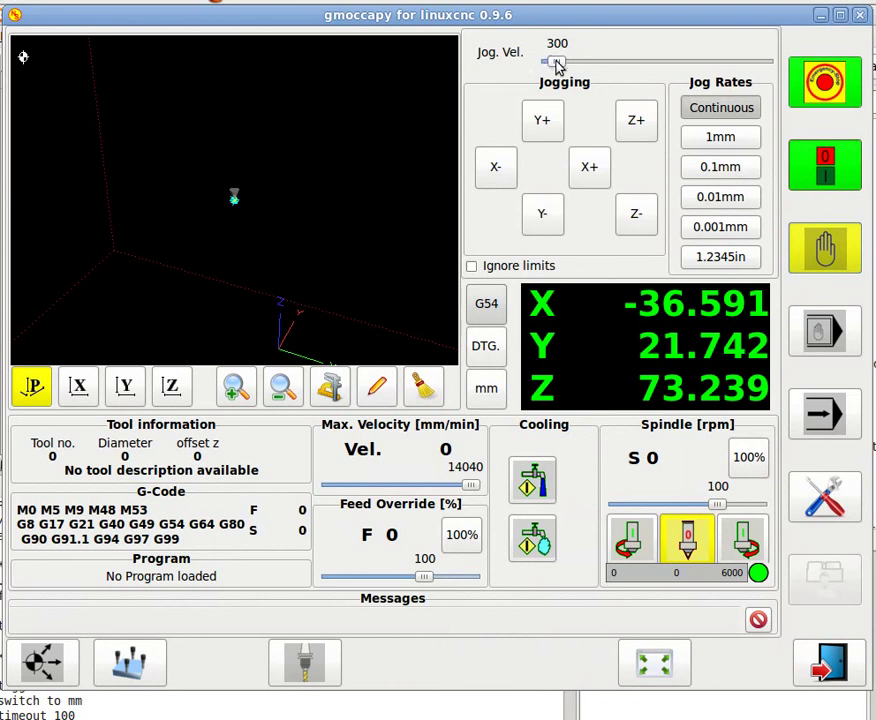
{"action": "left_click_drag", "start_coordinate": [559, 62], "coordinate": [580, 66]}
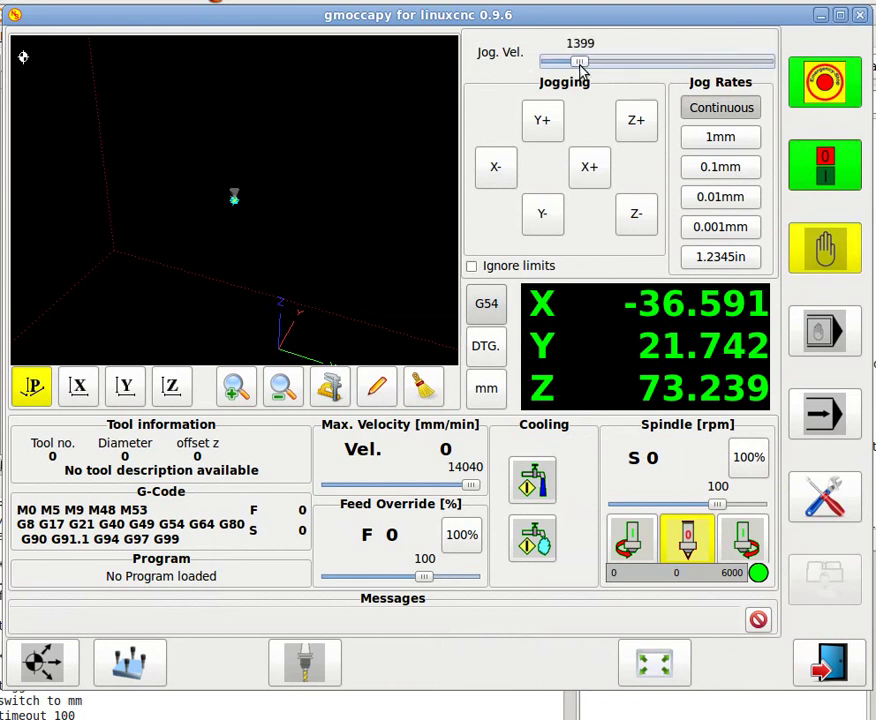
{"action": "left_click", "coordinate": [826, 497]}
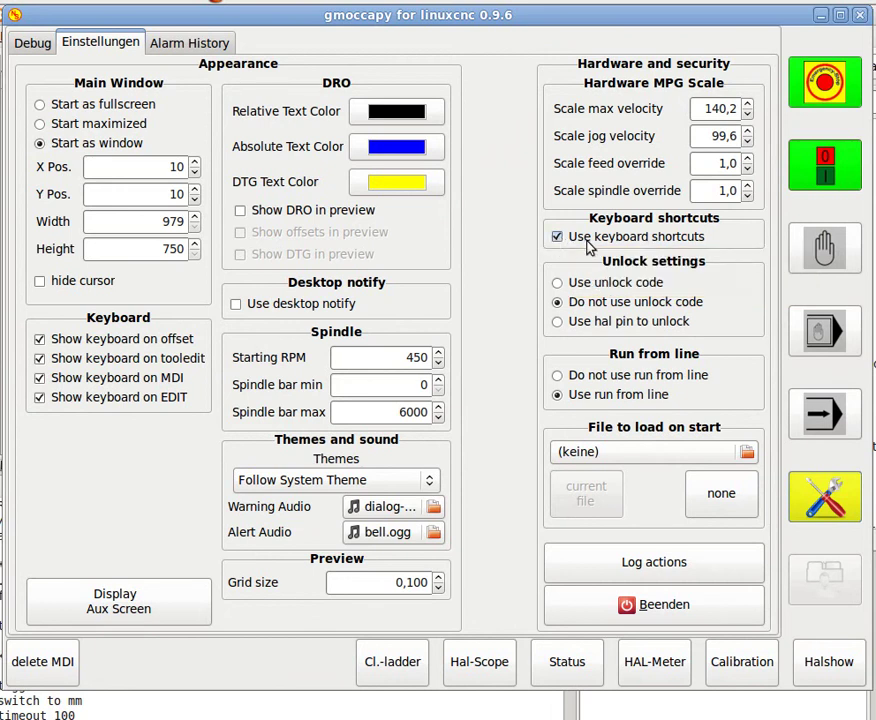
Jog X to -3.920 and Y to 24.047 with the arrow keys in manual mode.
{"action": "left_click", "coordinate": [828, 250]}
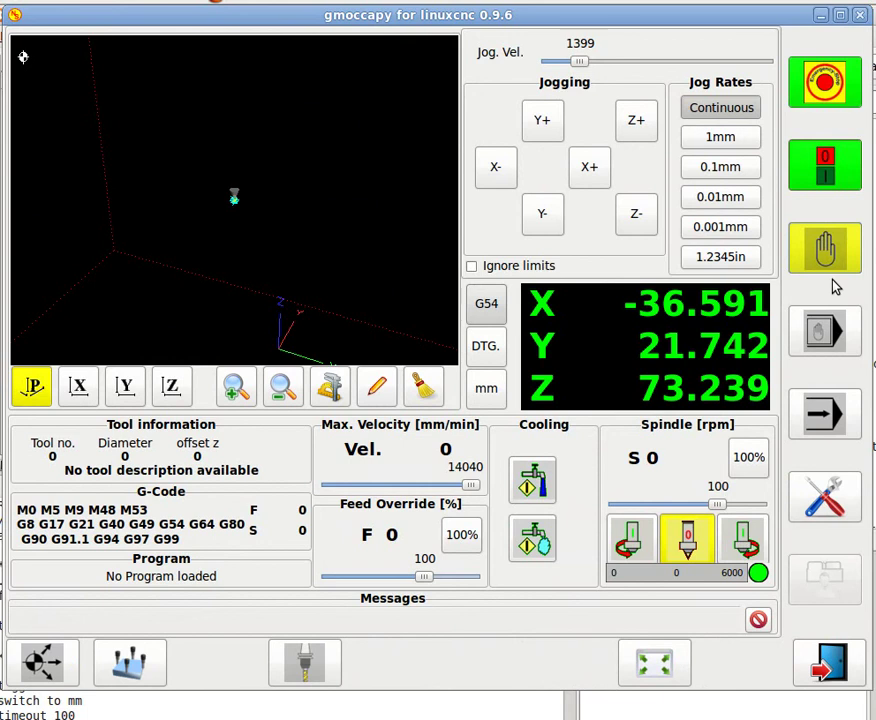
{"action": "key", "text": "Right"}
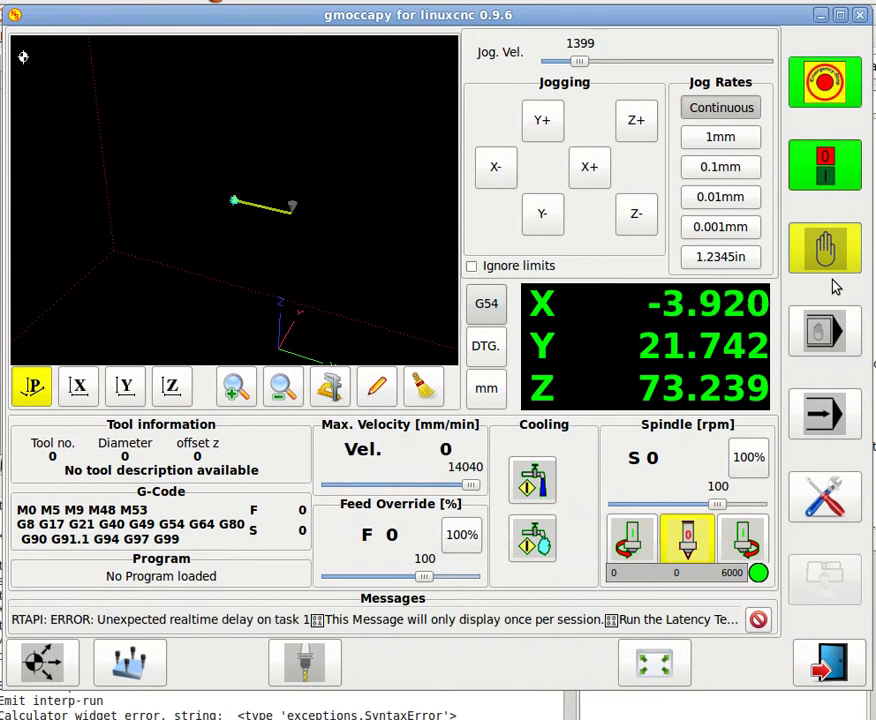
{"action": "key", "text": "Up"}
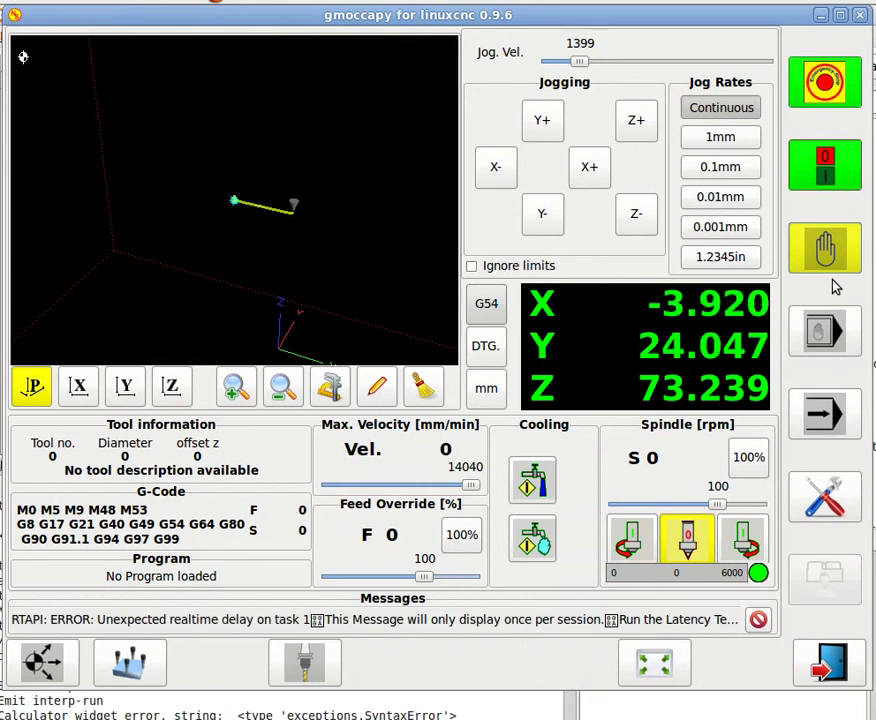
Untick Use keyboard shortcuts and confirm the arrow keys no longer jog the axes.
{"action": "left_click", "coordinate": [818, 498]}
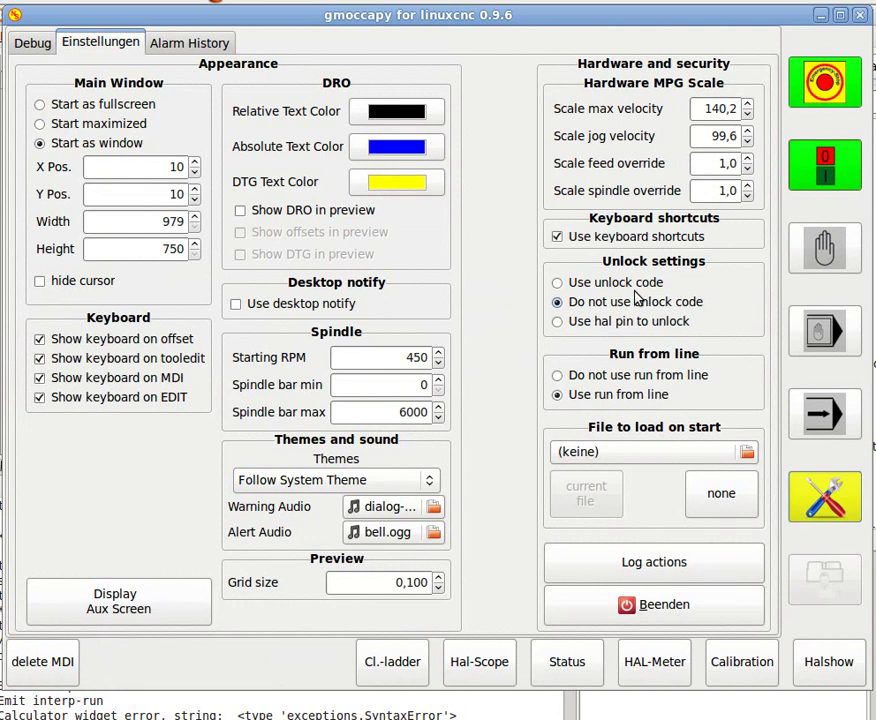
{"action": "left_click", "coordinate": [583, 237]}
{"action": "left_click", "coordinate": [832, 256]}
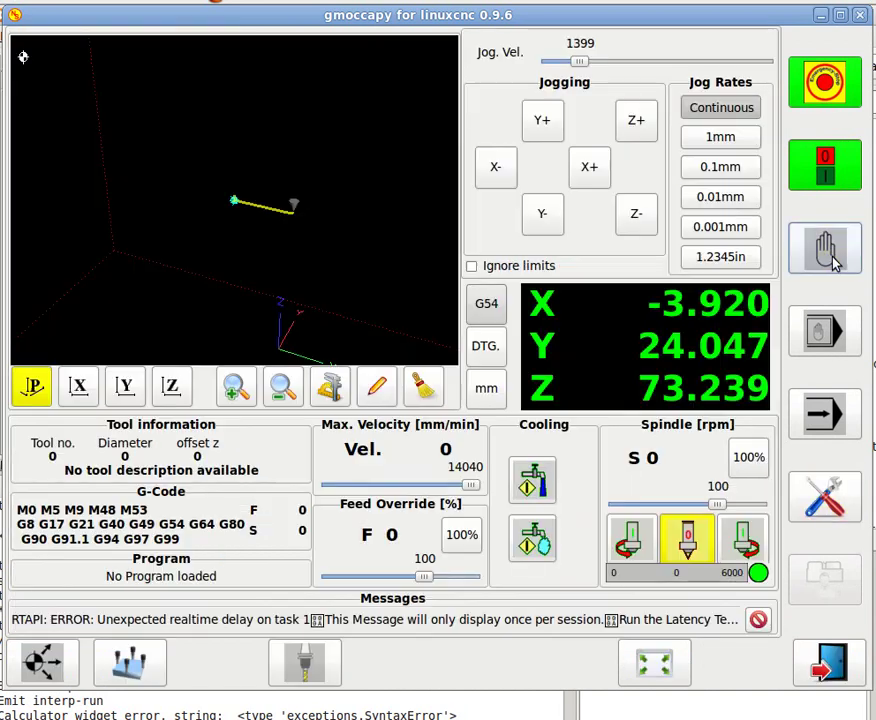
{"action": "key", "text": "Right"}
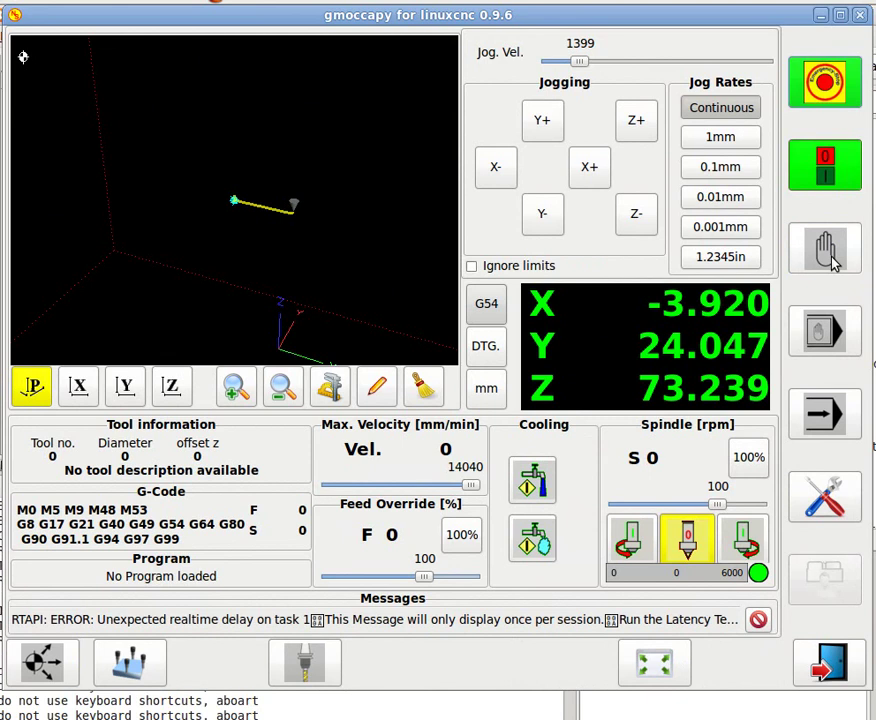
{"action": "key", "text": "Down"}
{"action": "key", "text": "Down"}
{"action": "key", "text": "Down"}
{"action": "key", "text": "Down"}
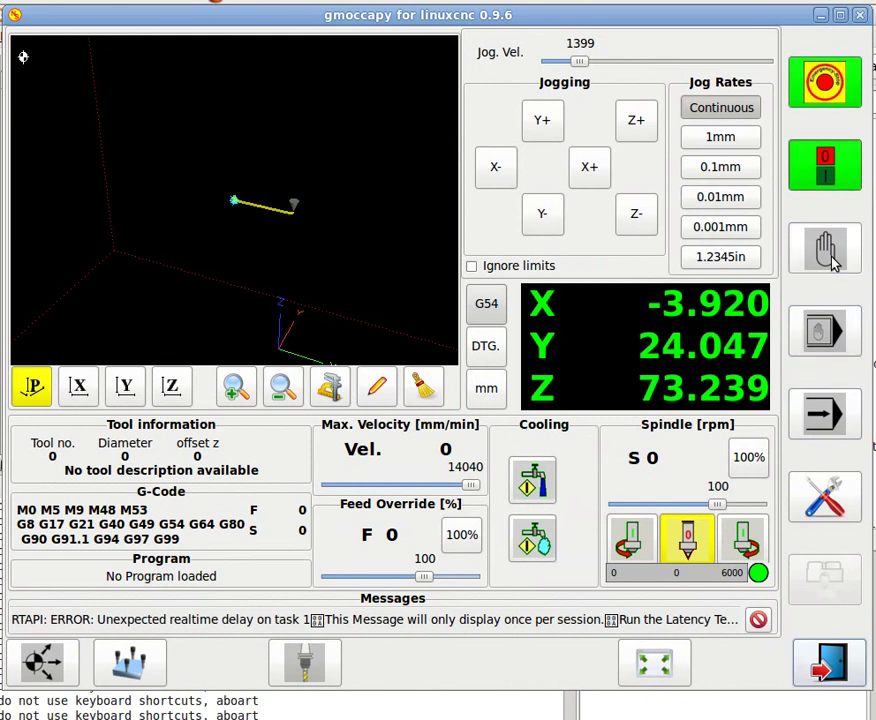
Tick Use keyboard shortcuts again in settings.
{"action": "left_click", "coordinate": [826, 485]}
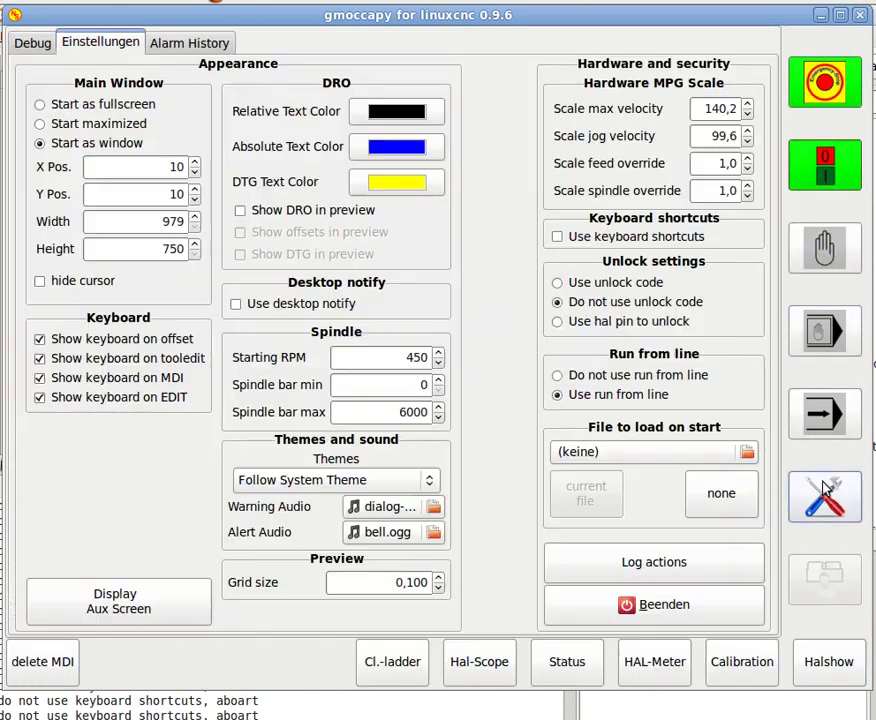
{"action": "left_click", "coordinate": [558, 238]}
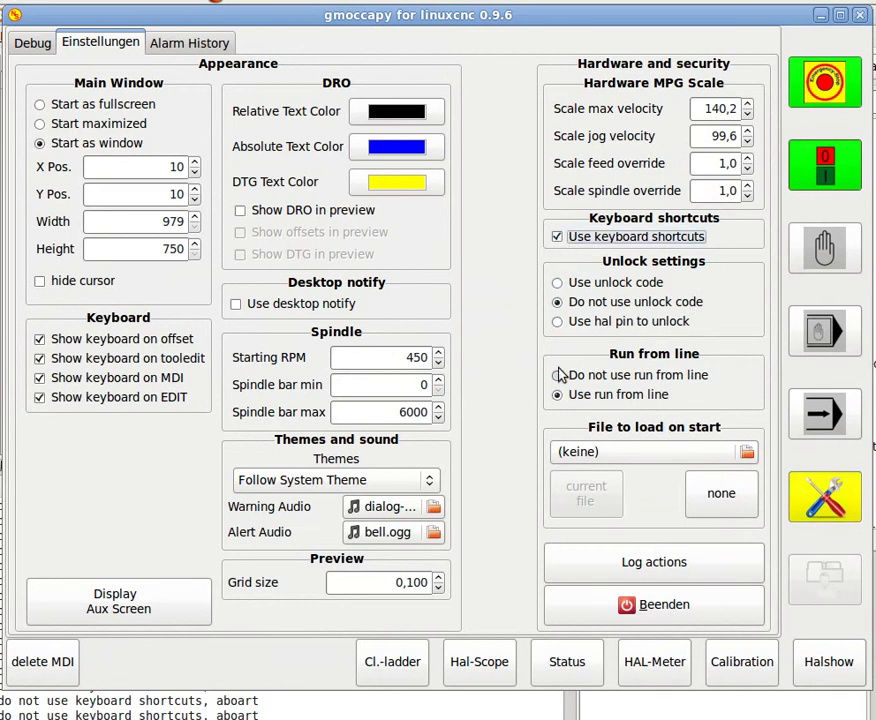
{"action": "mouse_move", "coordinate": [592, 379]}
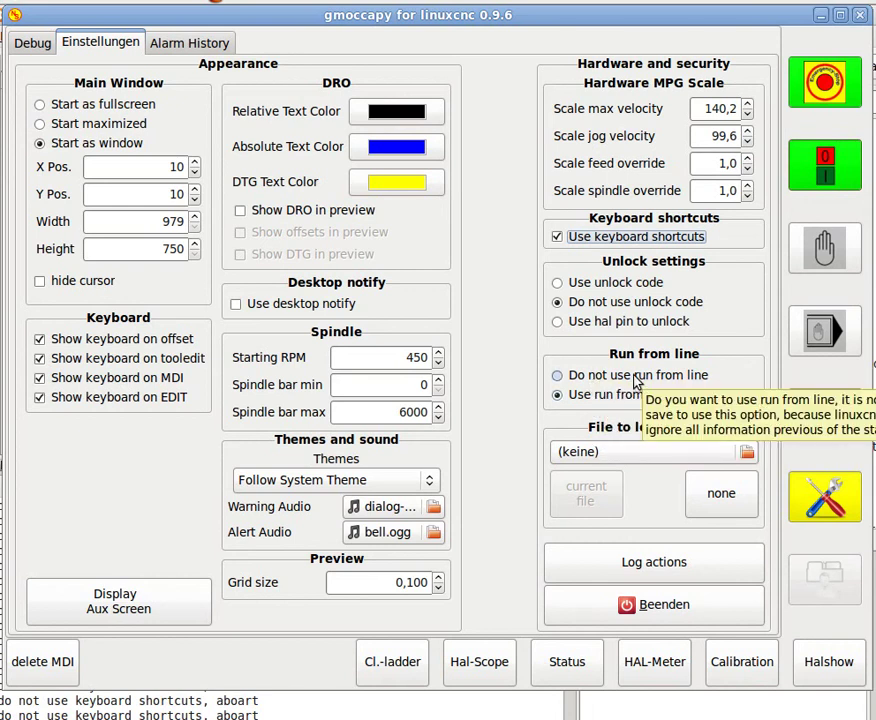
Switch run from line to 'Do not use run from line', then back to 'Use run from line'.
{"action": "left_click", "coordinate": [558, 376]}
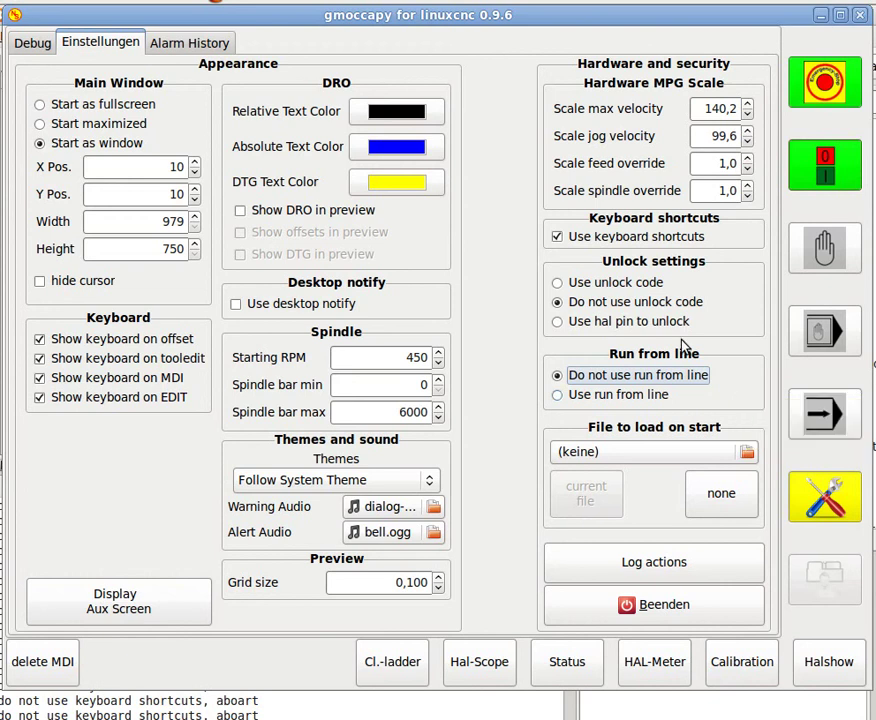
{"action": "left_click", "coordinate": [595, 397]}
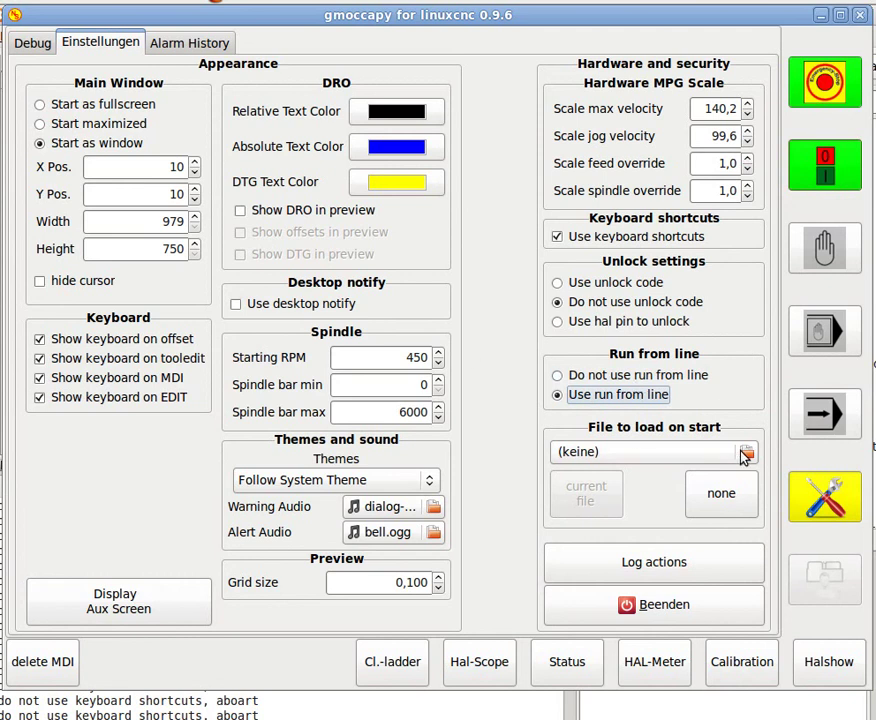
Set Gmoccapy_2_tools_with_compensation.ngc as the start-up file, then reset it to none.
{"action": "left_click", "coordinate": [680, 456]}
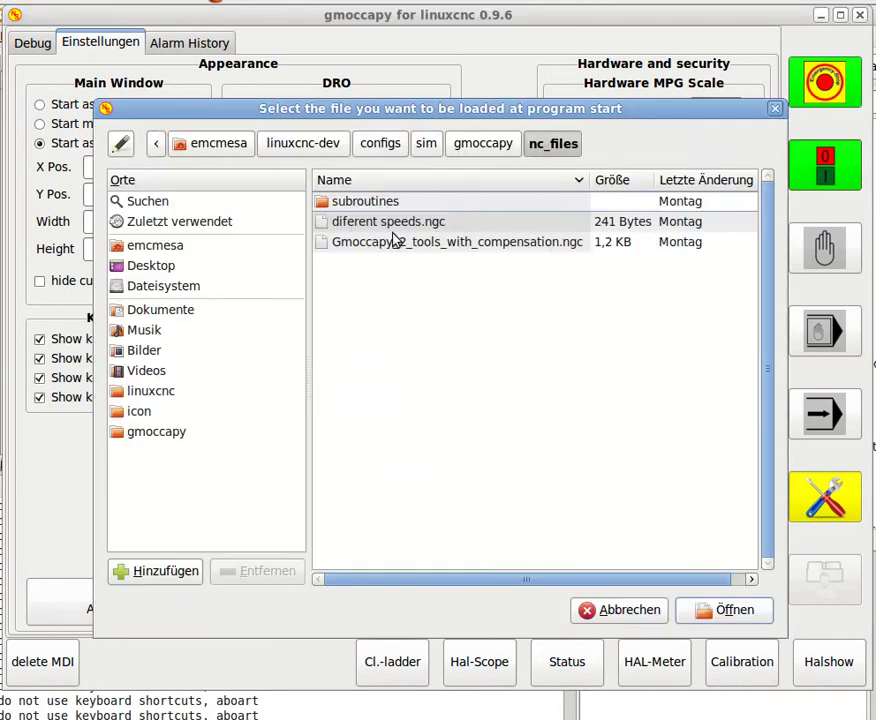
{"action": "left_click", "coordinate": [398, 248]}
{"action": "left_click", "coordinate": [735, 616]}
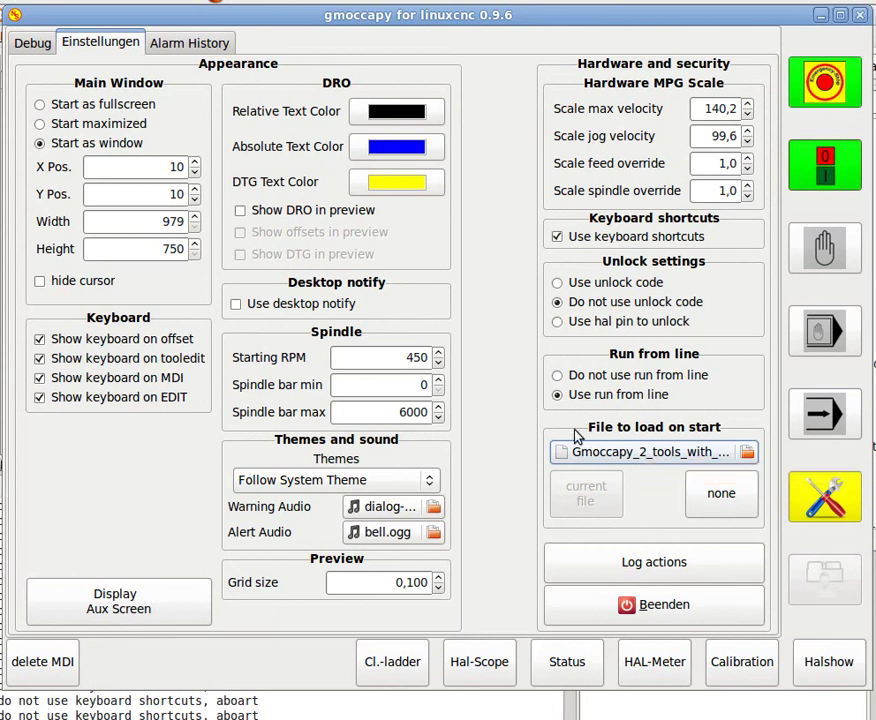
{"action": "left_click", "coordinate": [724, 496]}
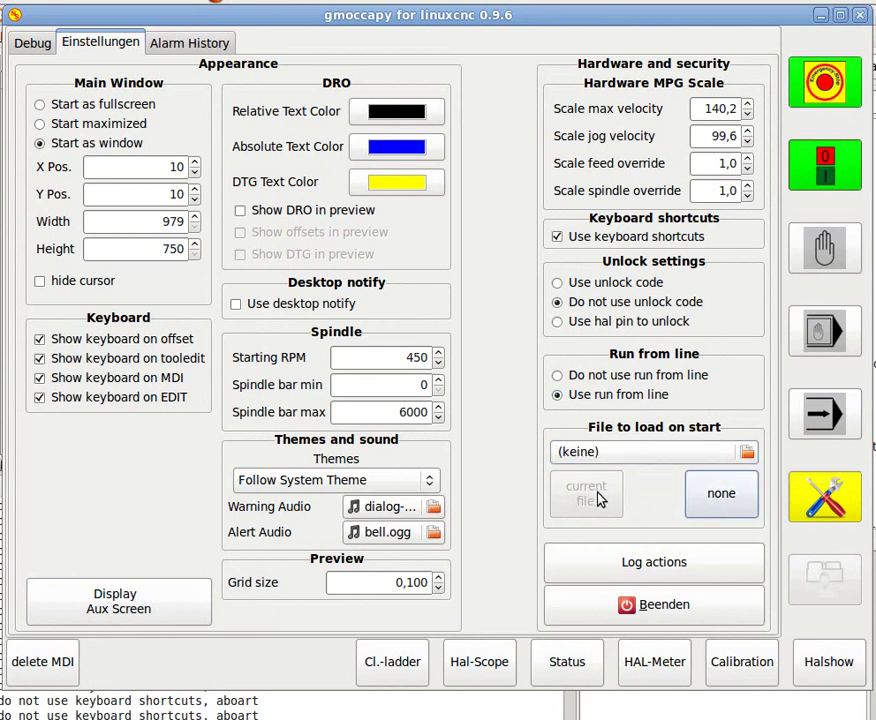
Load test2.ngc as the program, make it the start-up file, then clear the start-up file again.
{"action": "left_click", "coordinate": [843, 404]}
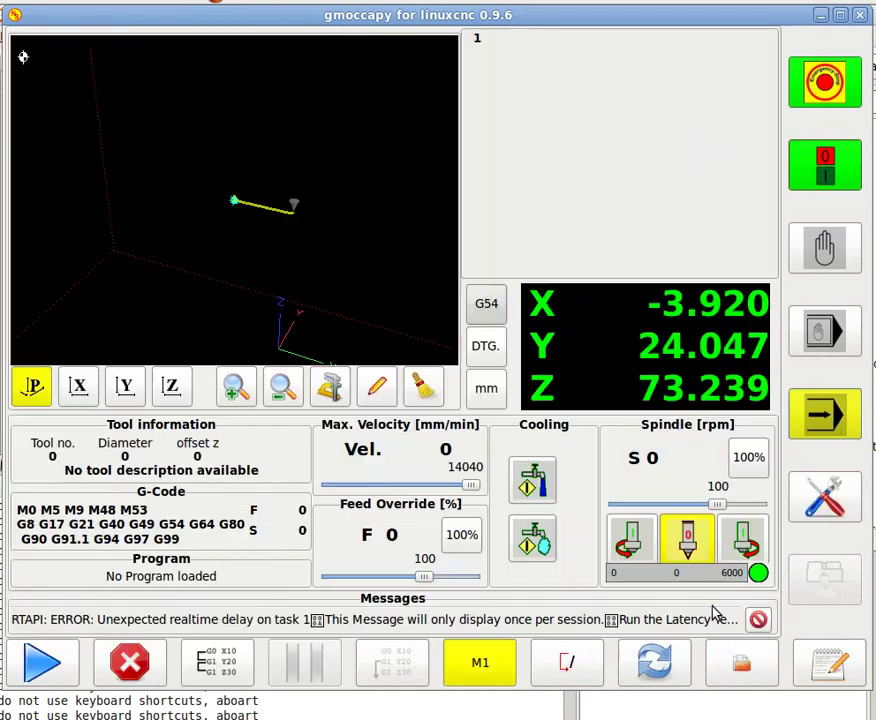
{"action": "left_click", "coordinate": [739, 677]}
{"action": "double_click", "coordinate": [485, 381]}
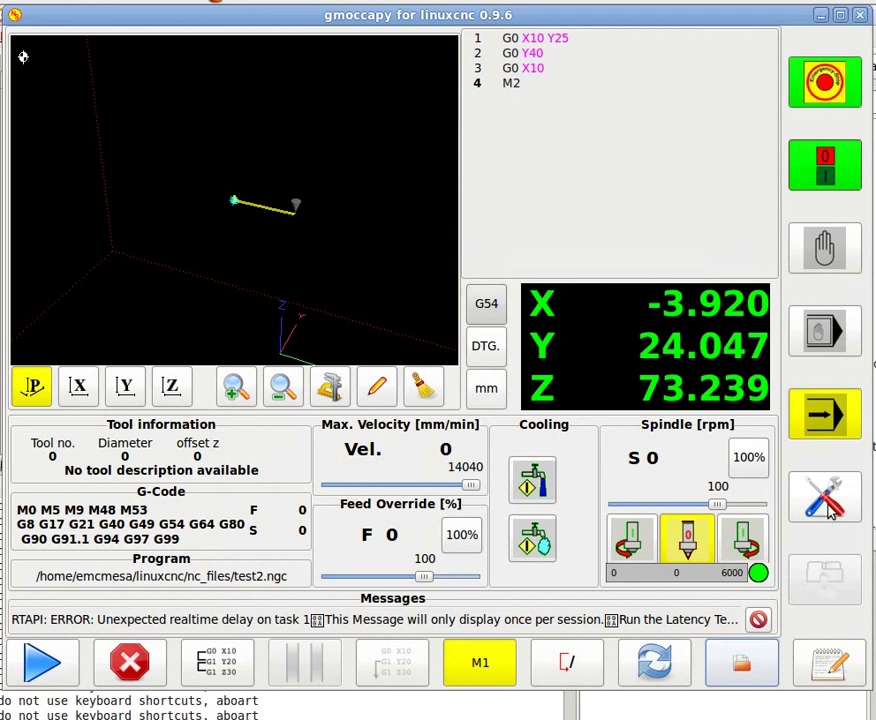
{"action": "left_click", "coordinate": [825, 497]}
{"action": "left_click", "coordinate": [589, 500]}
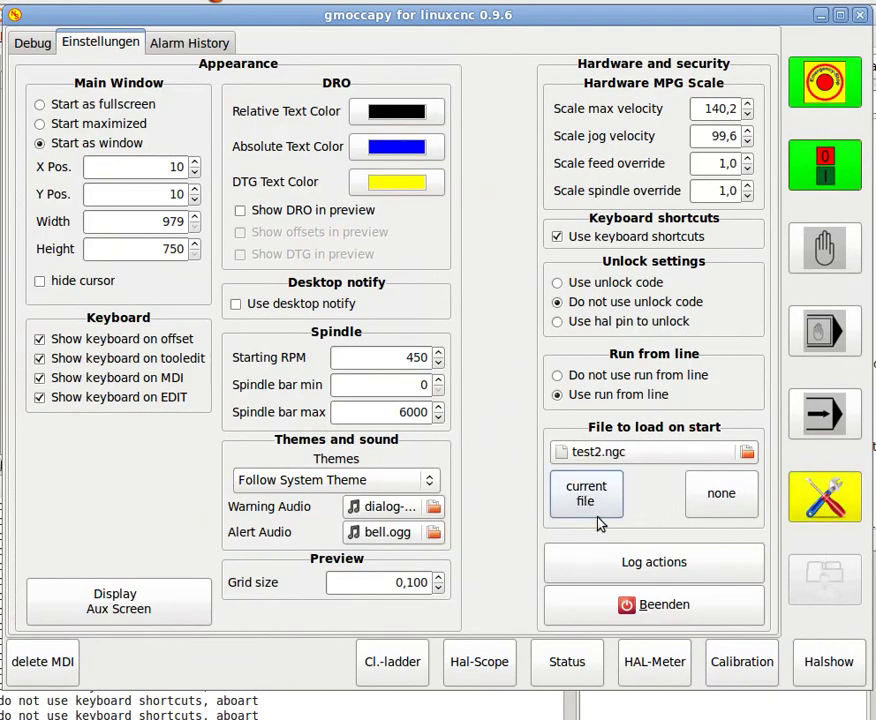
{"action": "left_click", "coordinate": [699, 514]}
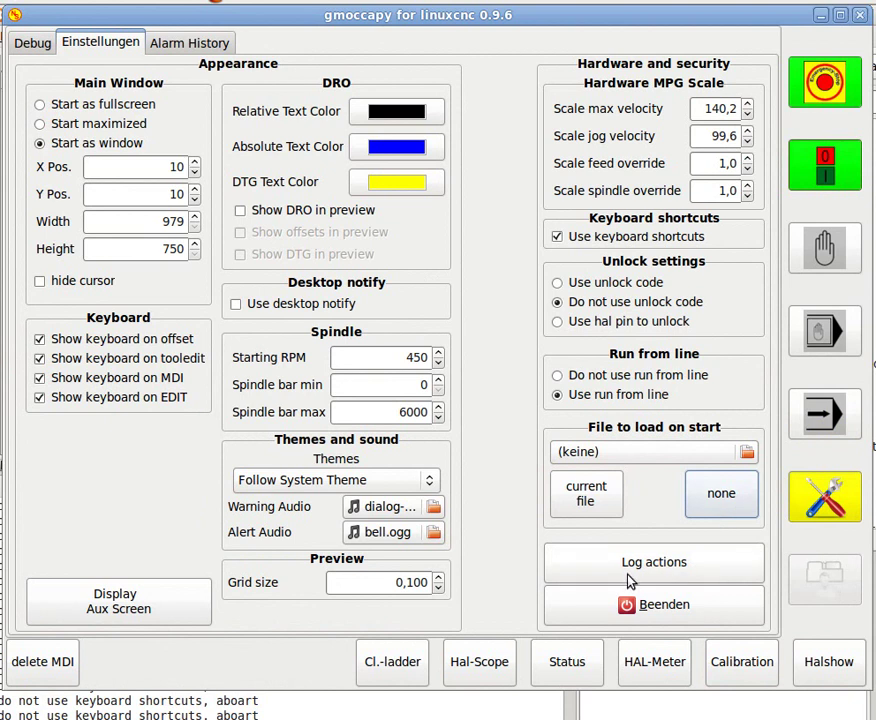
Enable Log actions, scroll through the Alarm History log, and go back to the Einstellungen page.
{"action": "left_click", "coordinate": [658, 578]}
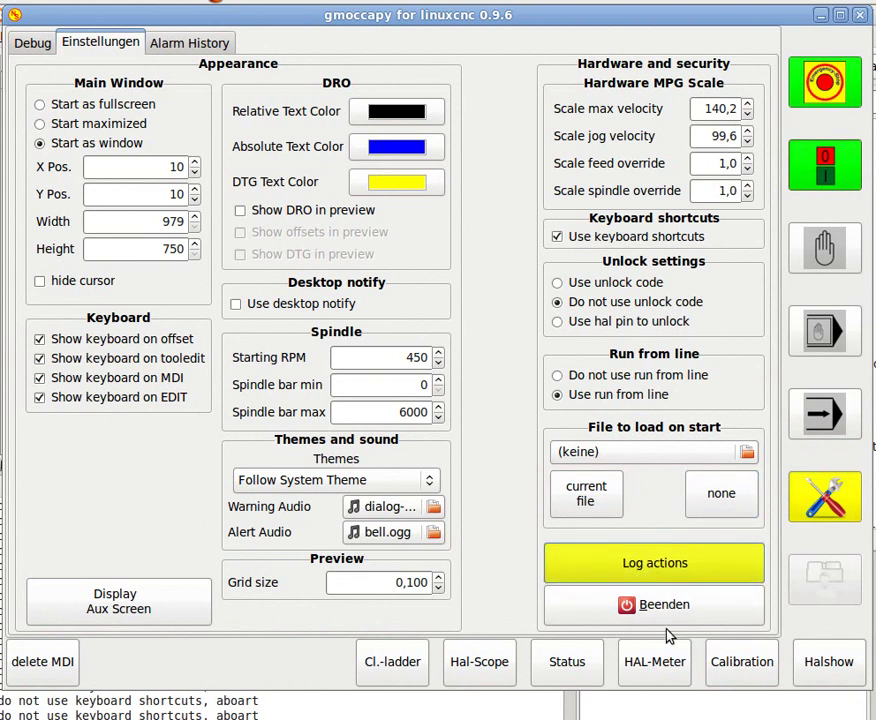
{"action": "left_click", "coordinate": [198, 44]}
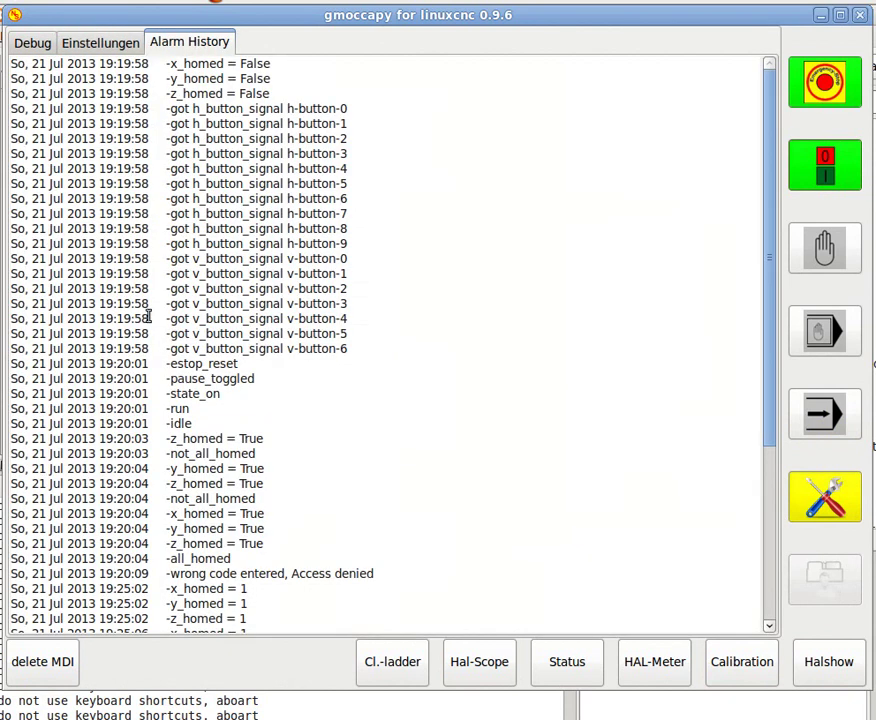
{"action": "scroll", "coordinate": [160, 312], "scroll_direction": "down", "scroll_amount": 4}
{"action": "scroll", "coordinate": [168, 313], "scroll_direction": "up", "scroll_amount": 4}
{"action": "scroll", "coordinate": [170, 315], "scroll_direction": "down", "scroll_amount": 2}
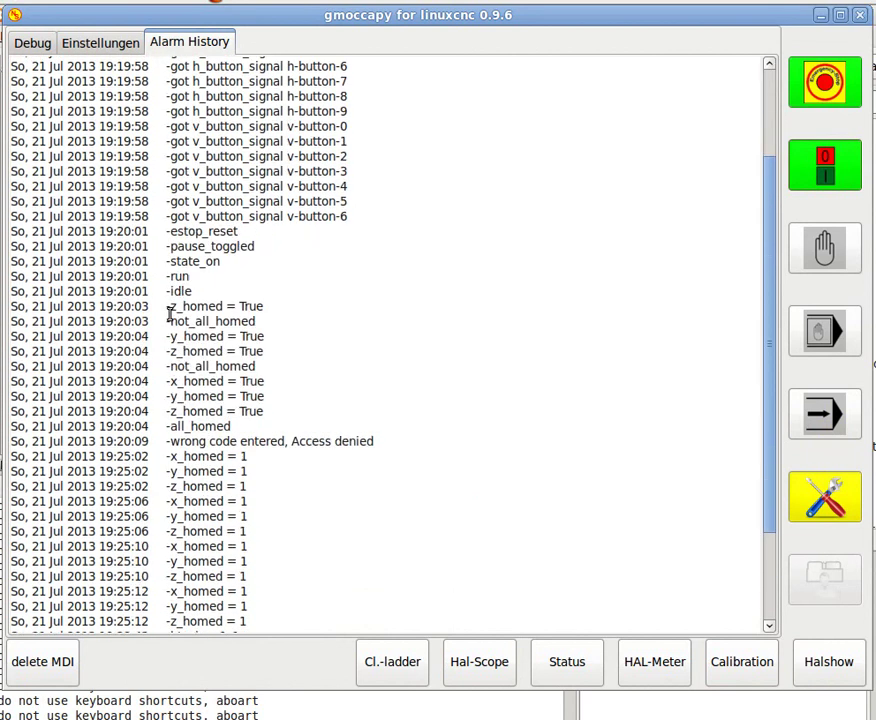
{"action": "scroll", "coordinate": [170, 318], "scroll_direction": "down", "scroll_amount": 2}
{"action": "scroll", "coordinate": [160, 300], "scroll_direction": "up", "scroll_amount": 4}
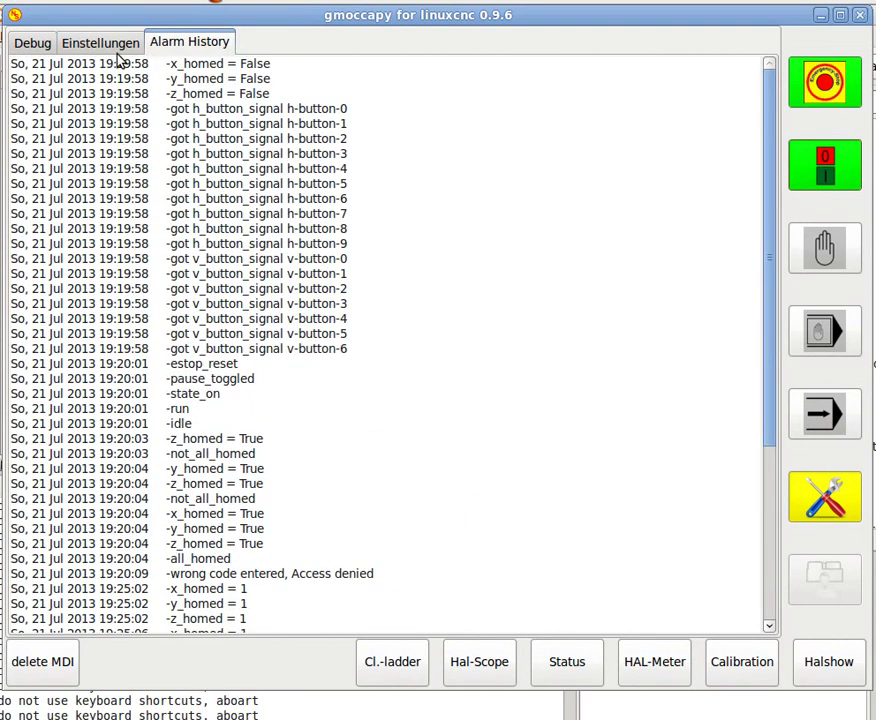
{"action": "left_click", "coordinate": [86, 40]}
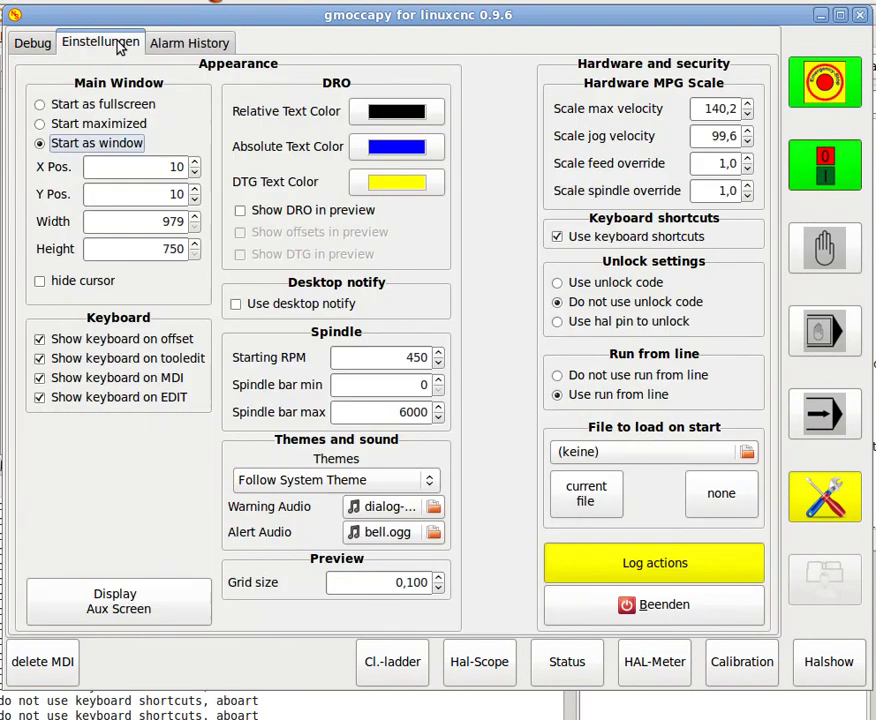
Quit gmoccapy with Beenden and relaunch LinuxCNC by confirming the configuration selector.
{"action": "left_click", "coordinate": [667, 612]}
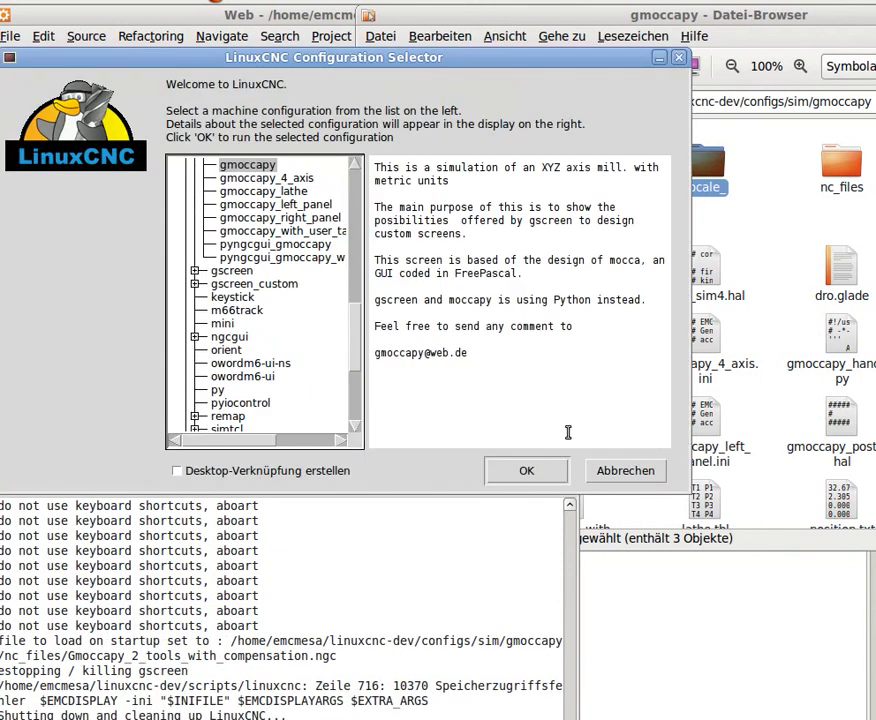
{"action": "left_click", "coordinate": [540, 476]}
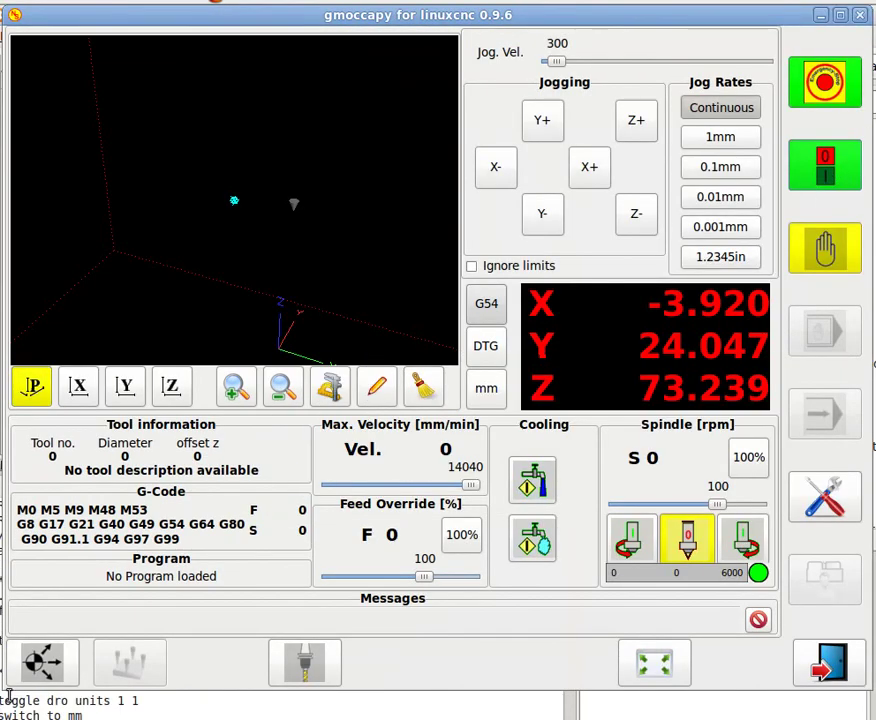
Power the machine on and switch Log actions off in the settings.
{"action": "left_click", "coordinate": [44, 662]}
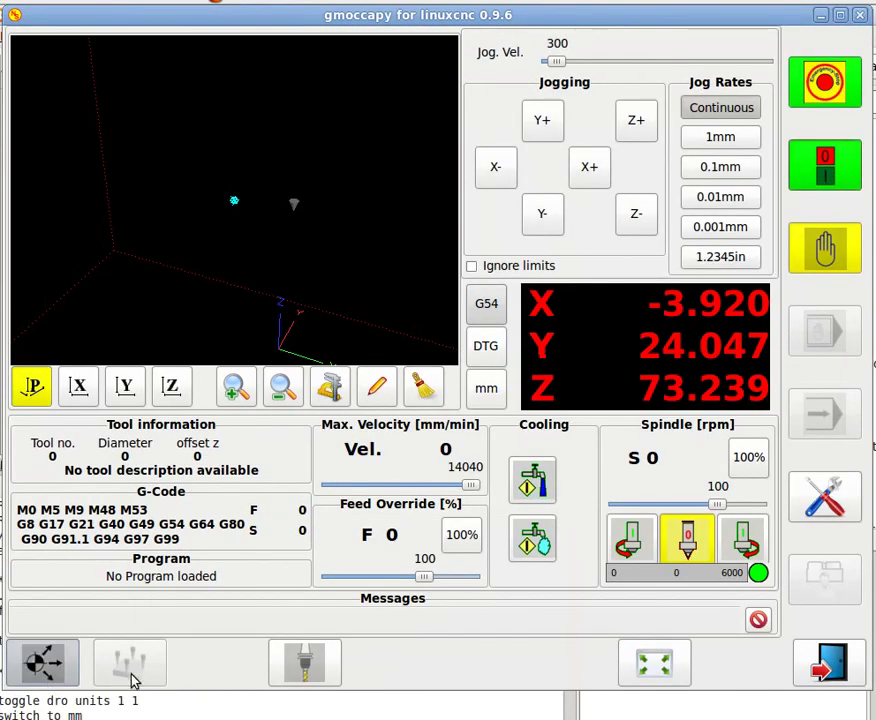
{"action": "left_click", "coordinate": [826, 497]}
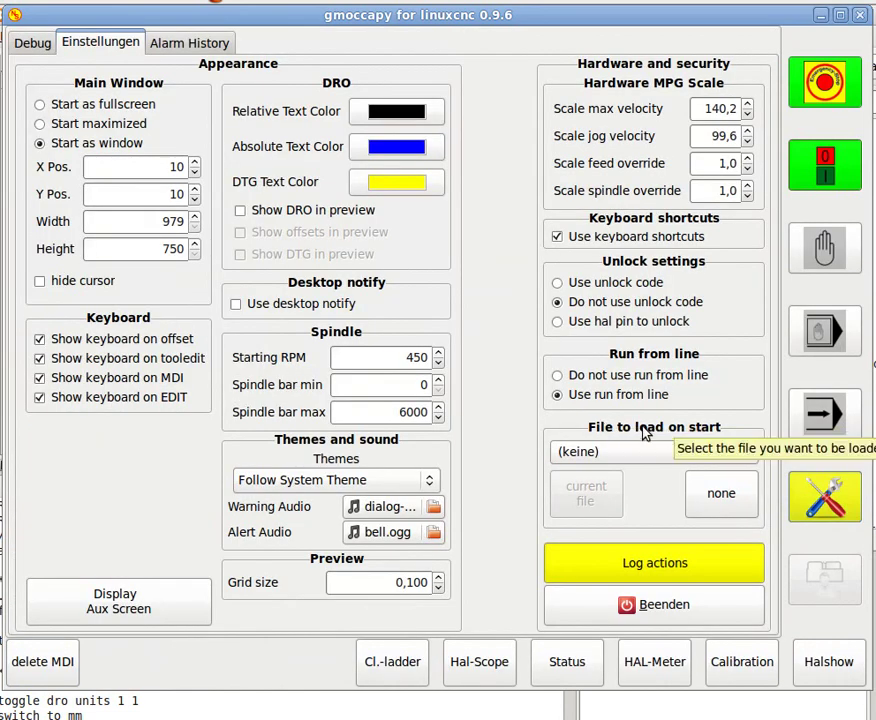
{"action": "left_click", "coordinate": [630, 565]}
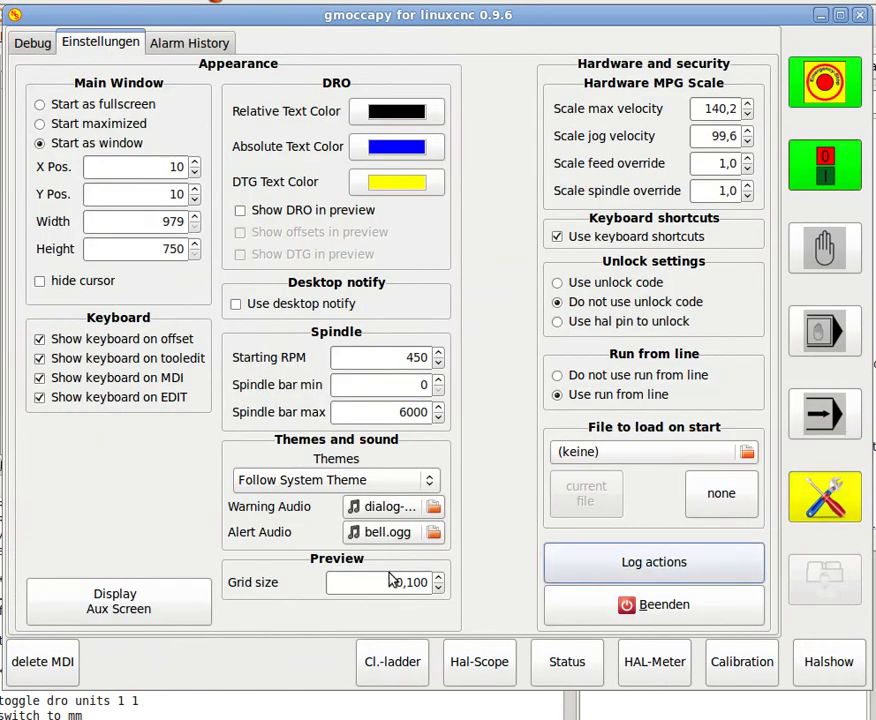
Run dmesg in the Debug terminal to view the kernel log, then return to Einstellungen.
{"action": "left_click", "coordinate": [30, 43]}
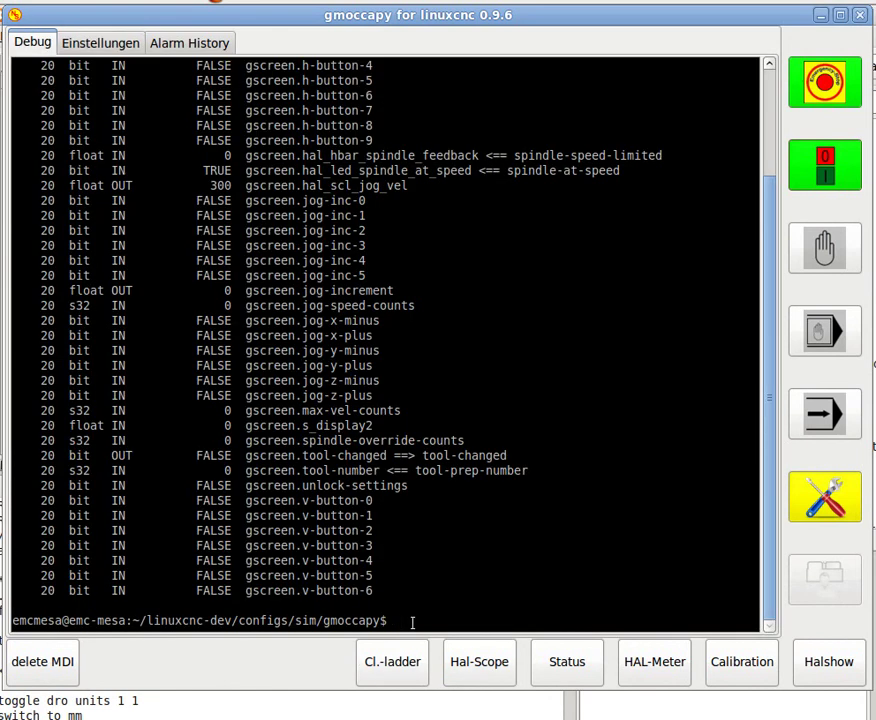
{"action": "type", "text": "d"}
{"action": "type", "text": "me"}
{"action": "key", "text": "Return"}
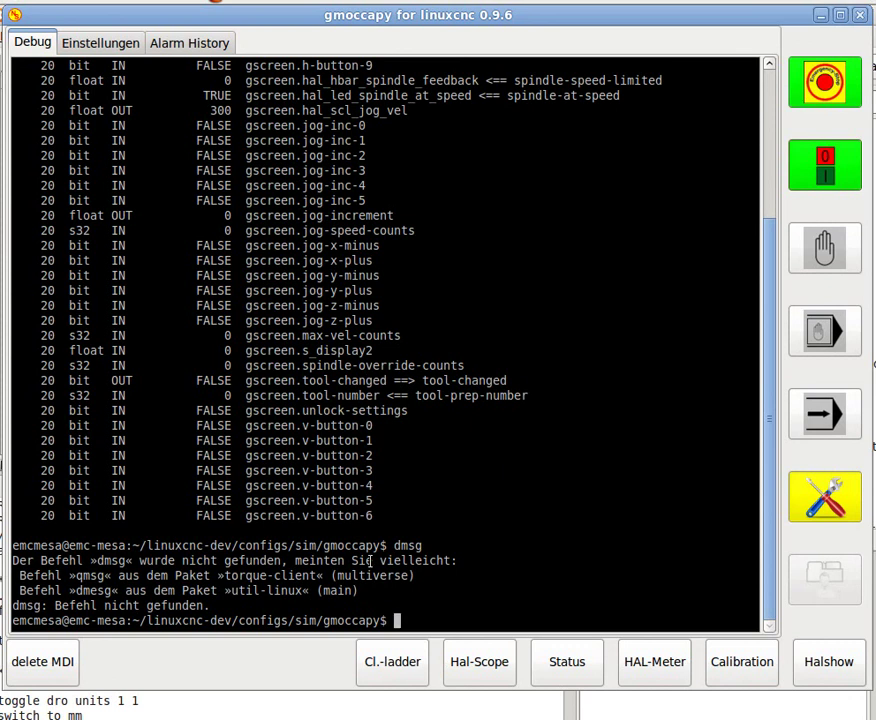
{"action": "type", "text": "dmesg"}
{"action": "key", "text": "Return"}
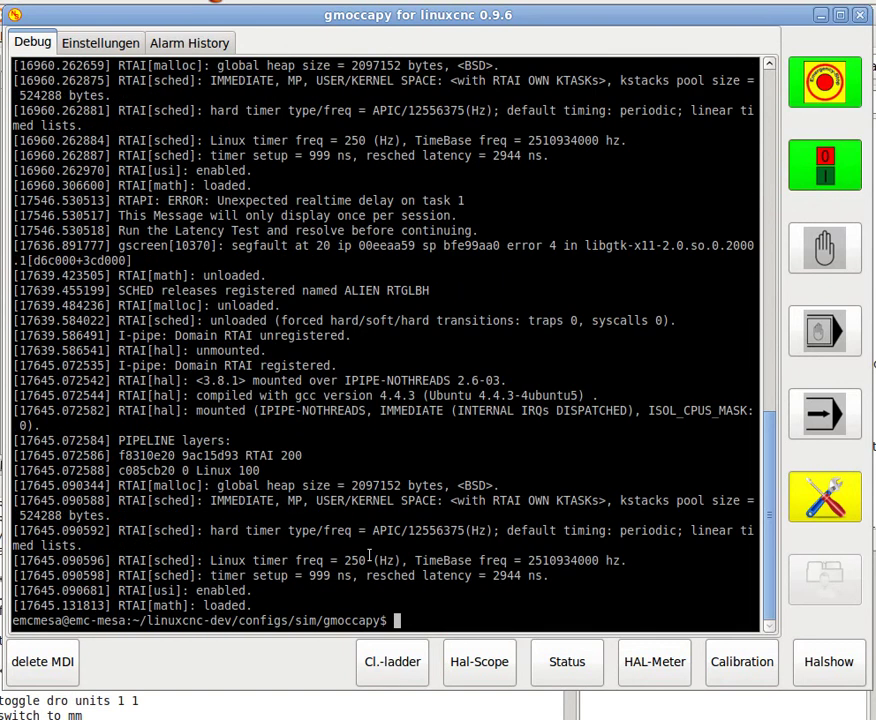
{"action": "left_click", "coordinate": [72, 38]}
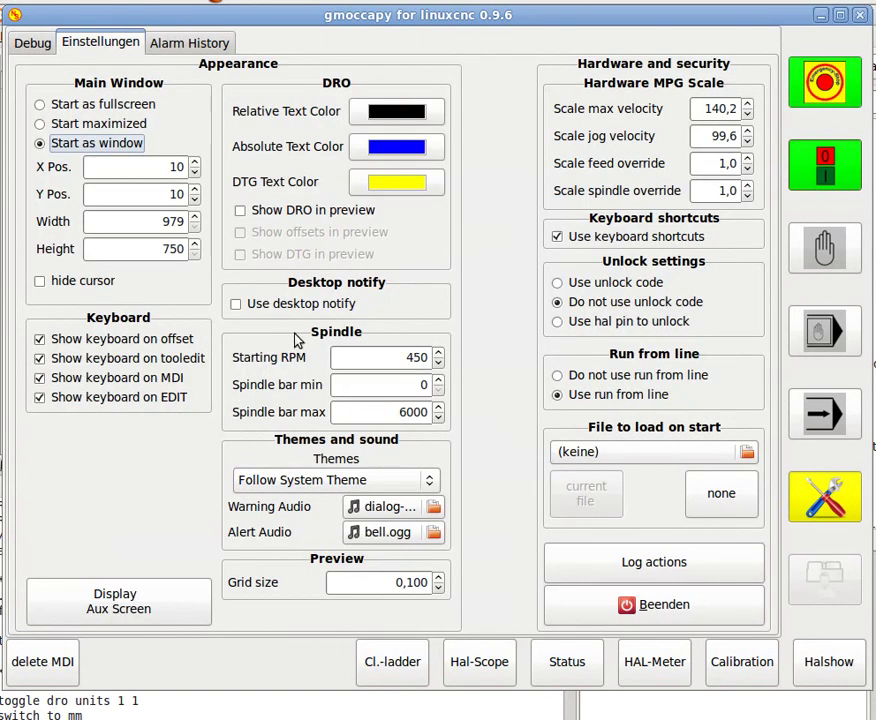
{"action": "left_click", "coordinate": [815, 670]}
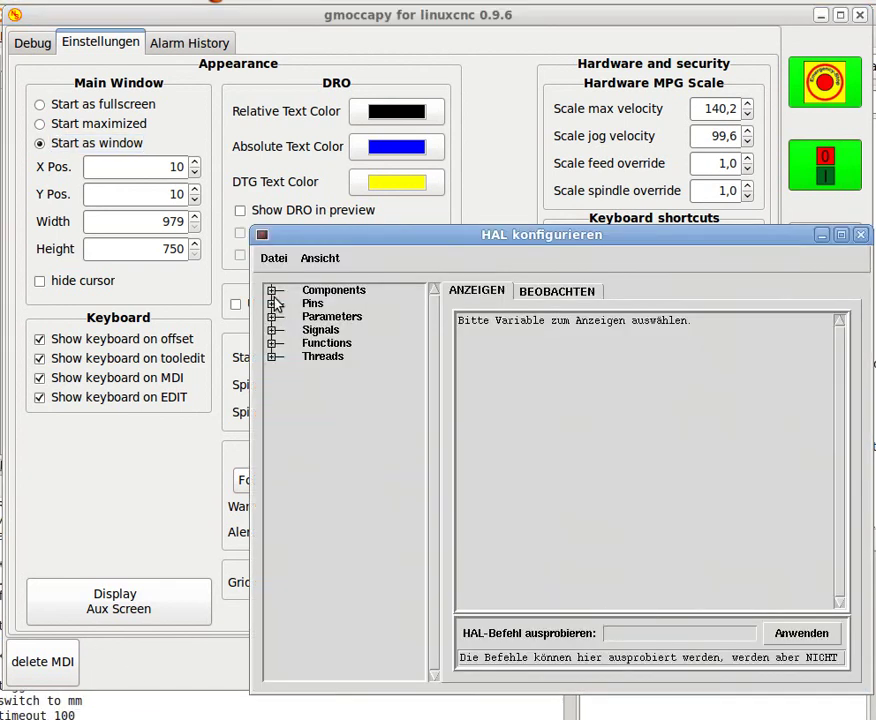
{"action": "left_click", "coordinate": [273, 303]}
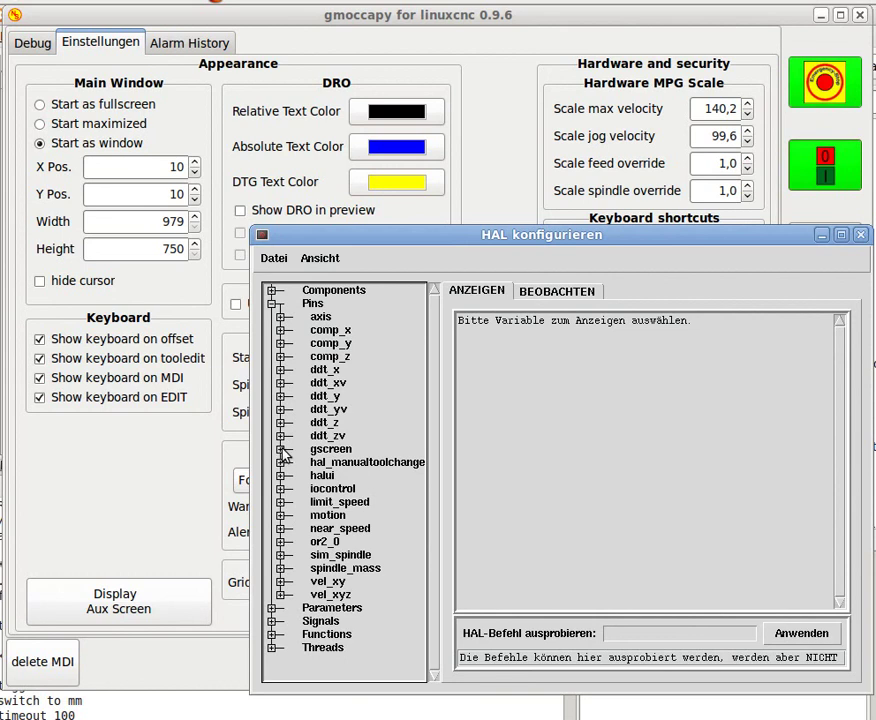
{"action": "left_click", "coordinate": [281, 449]}
{"action": "left_click_drag", "start_coordinate": [414, 236], "coordinate": [310, 68]}
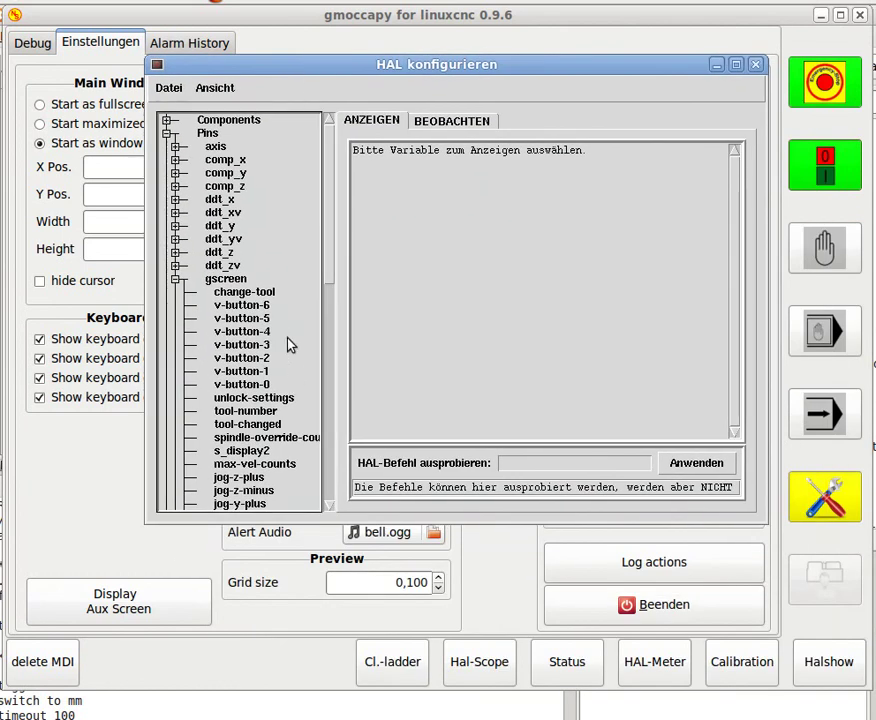
{"action": "scroll", "coordinate": [280, 350], "scroll_direction": "down", "scroll_amount": 6}
{"action": "scroll", "coordinate": [270, 352], "scroll_direction": "down", "scroll_amount": 3}
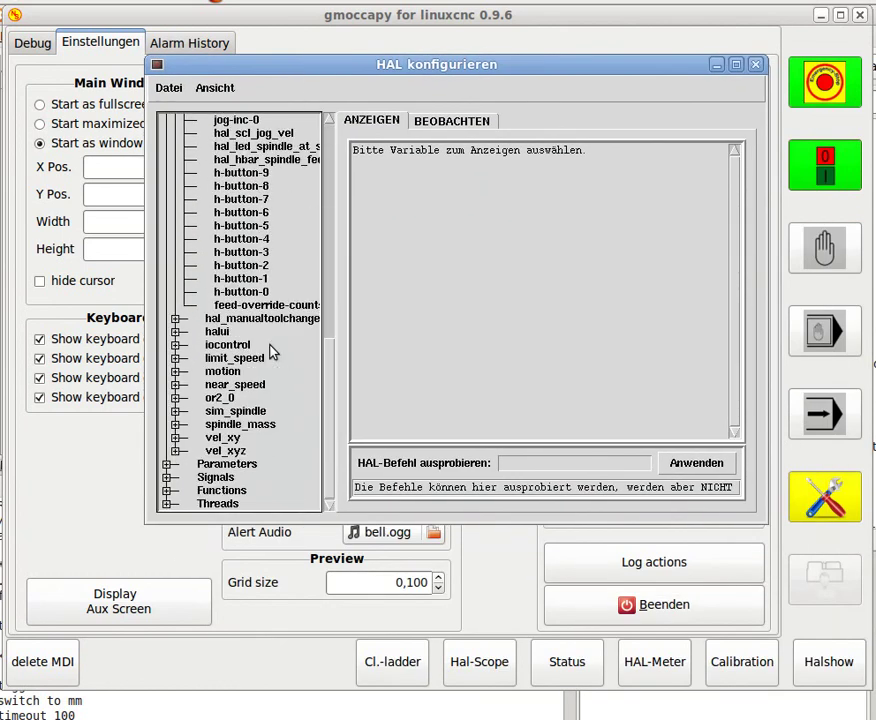
{"action": "scroll", "coordinate": [255, 305], "scroll_direction": "up", "scroll_amount": 5}
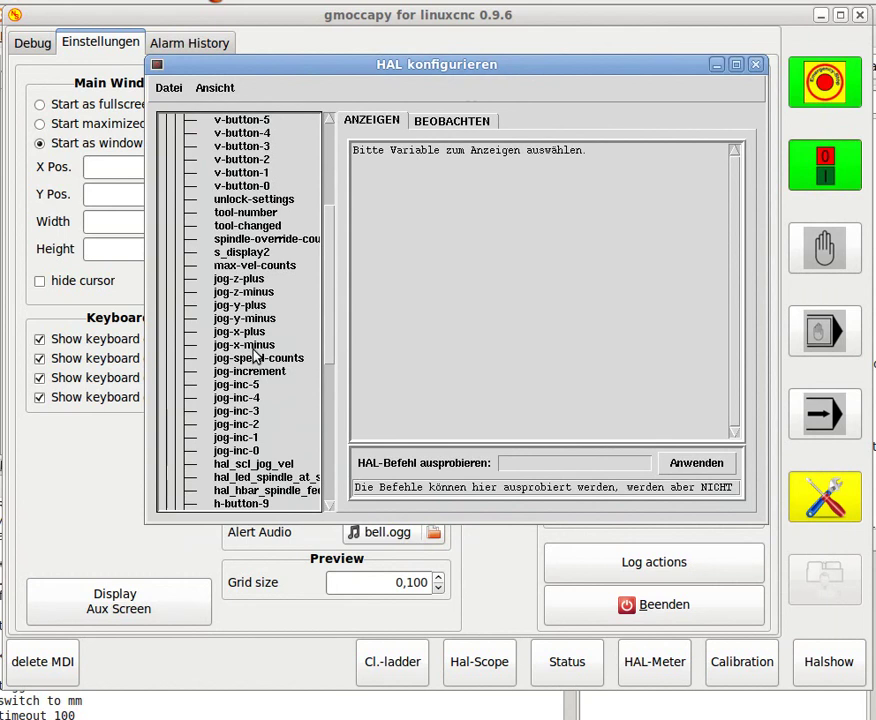
{"action": "left_click", "coordinate": [243, 281]}
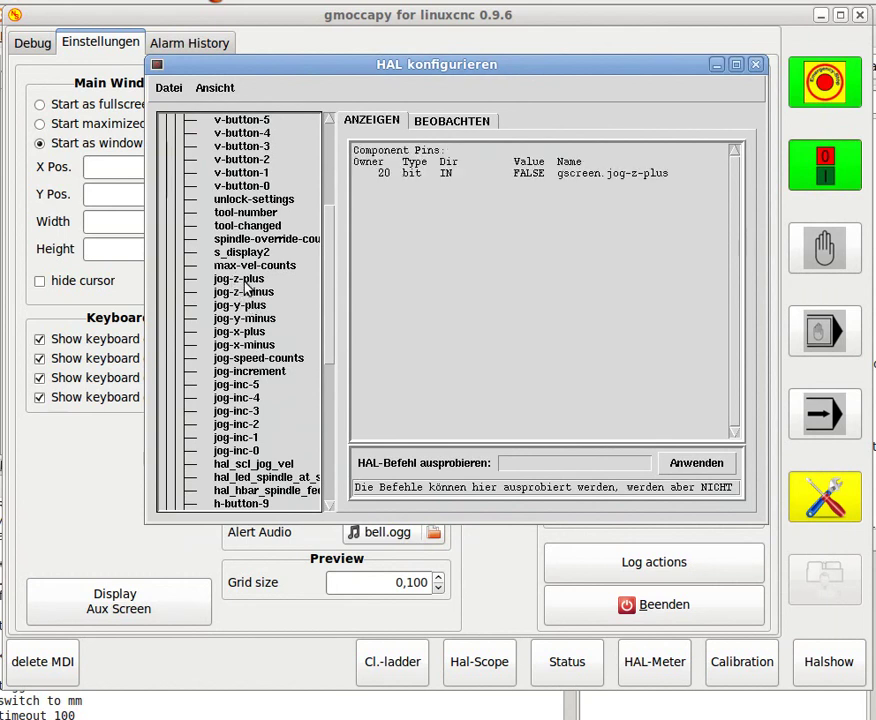
{"action": "left_click", "coordinate": [246, 292]}
{"action": "left_click", "coordinate": [758, 65]}
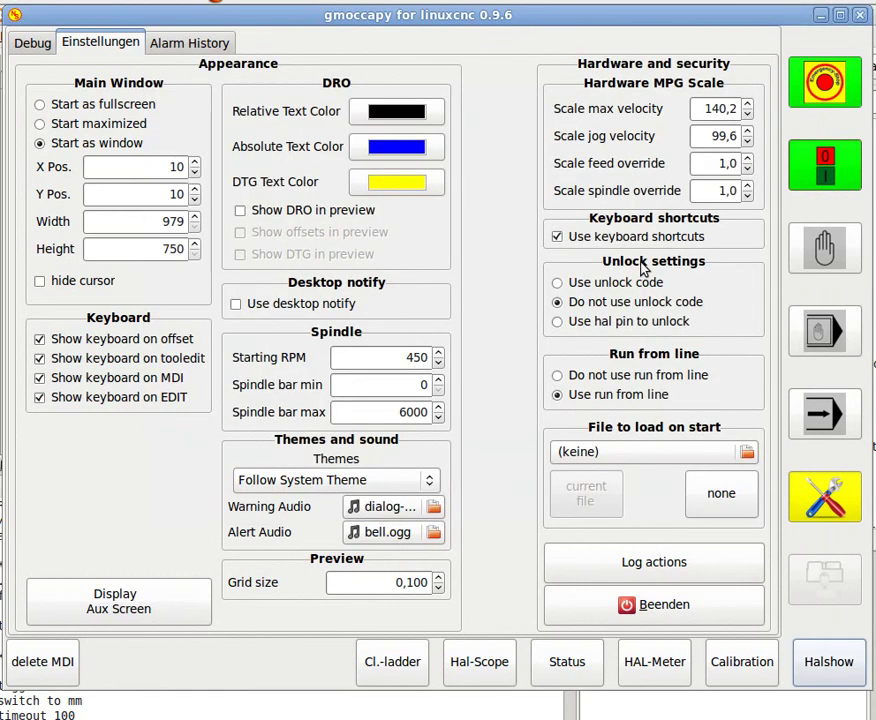